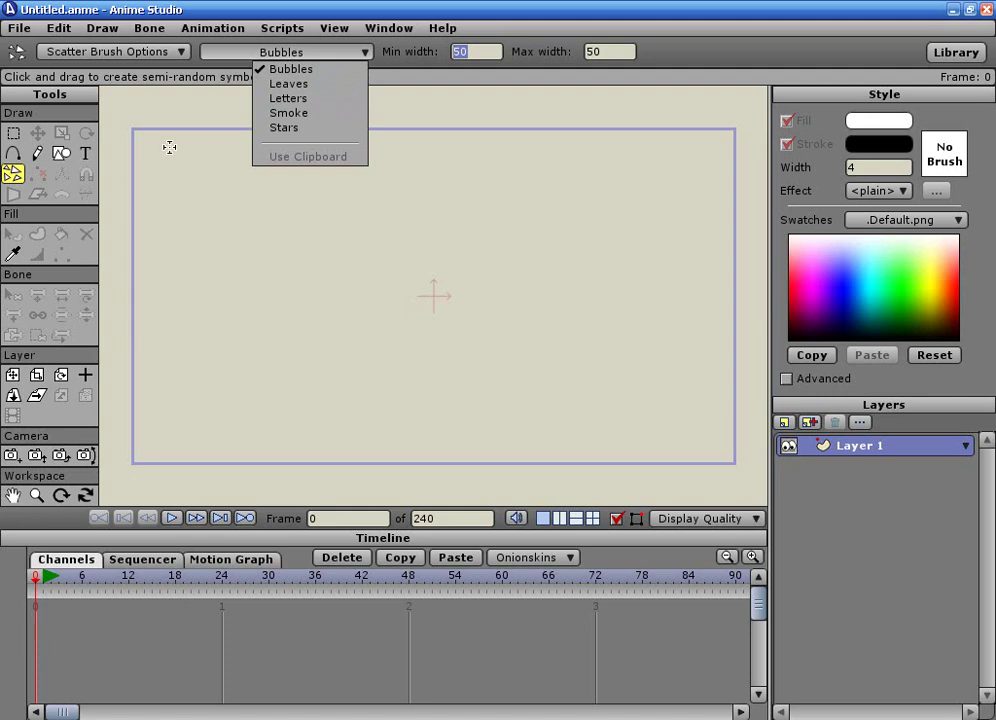
# Scatter a wavy column of bubbles and a column of leaves down the left half of the canvas.
pyautogui.moveTo(215, 156)
pyautogui.mouseDown()
pyautogui.moveTo(218, 360)
pyautogui.moveTo(186, 422)
pyautogui.moveTo(185, 392)
pyautogui.mouseUp()
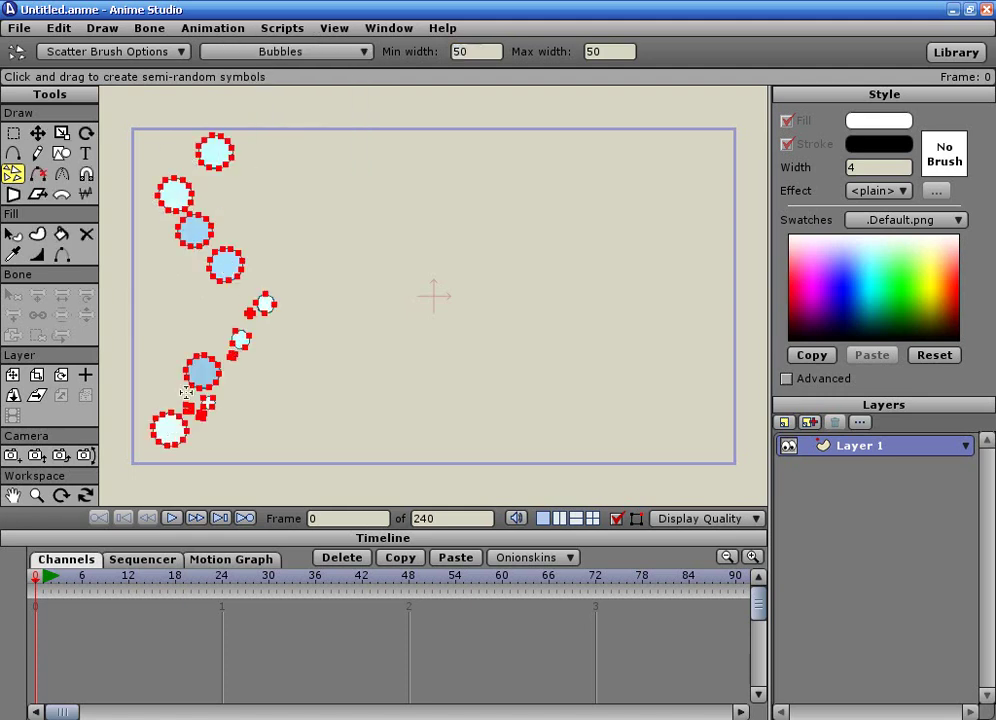
pyautogui.click(343, 58)
pyautogui.click(350, 83)
pyautogui.click(349, 149)
pyautogui.moveTo(315, 210)
pyautogui.mouseDown()
pyautogui.moveTo(358, 277)
pyautogui.moveTo(312, 349)
pyautogui.moveTo(303, 428)
pyautogui.mouseUp()
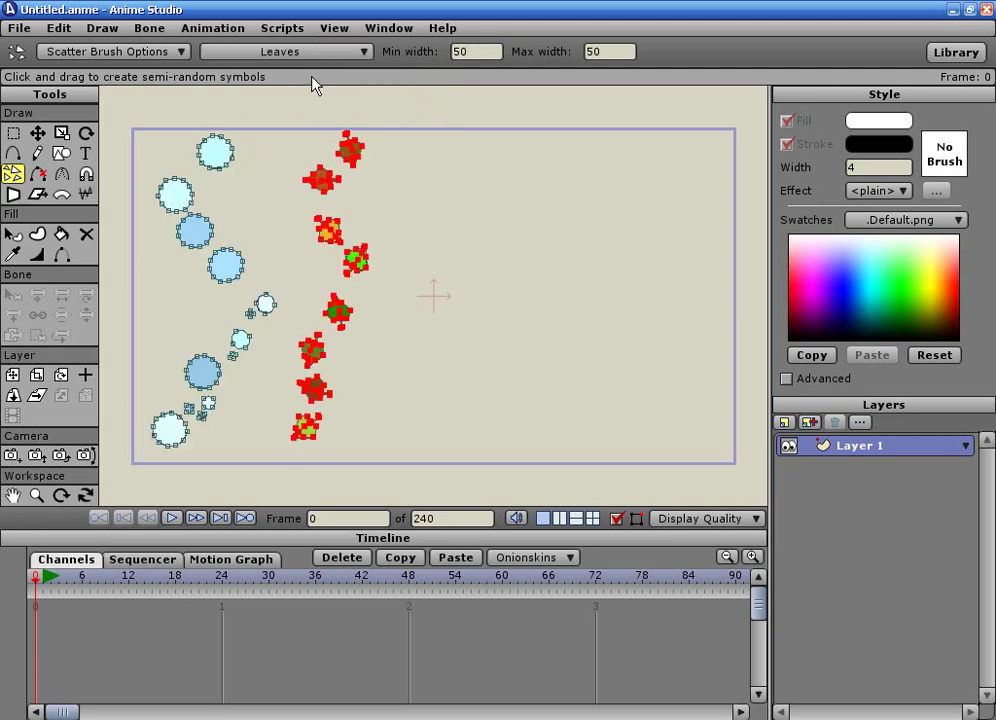
# Scatter a column of letters down the middle of the canvas and a column of smoke beside it.
pyautogui.click(318, 50)
pyautogui.click(338, 99)
pyautogui.moveTo(431, 152)
pyautogui.mouseDown()
pyautogui.moveTo(405, 260)
pyautogui.moveTo(416, 427)
pyautogui.moveTo(400, 470)
pyautogui.mouseUp()
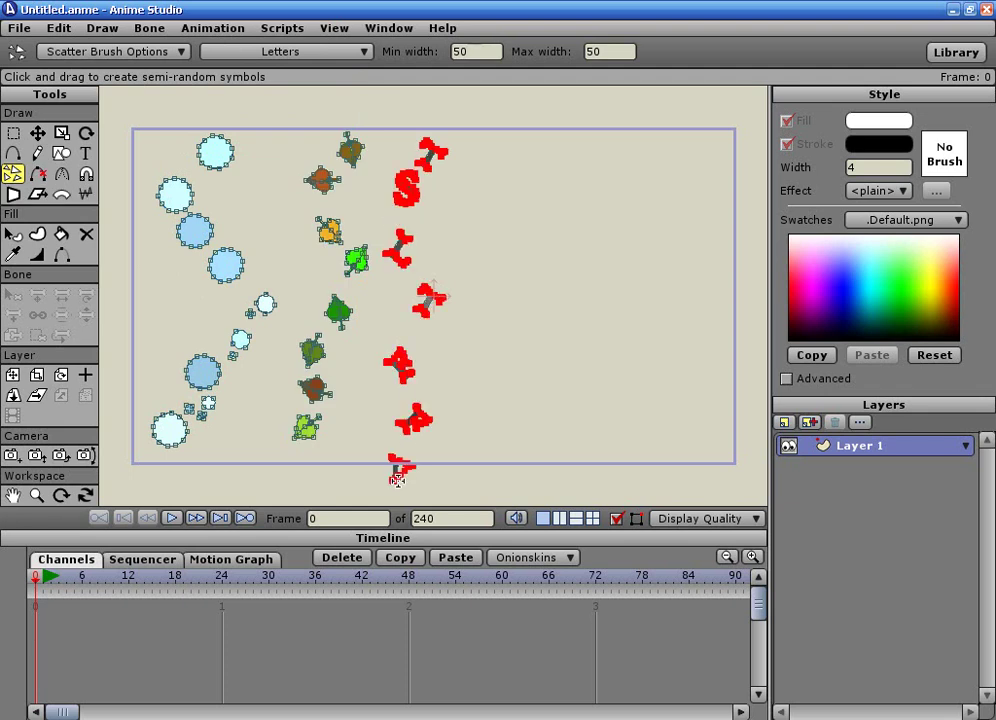
pyautogui.click(320, 51)
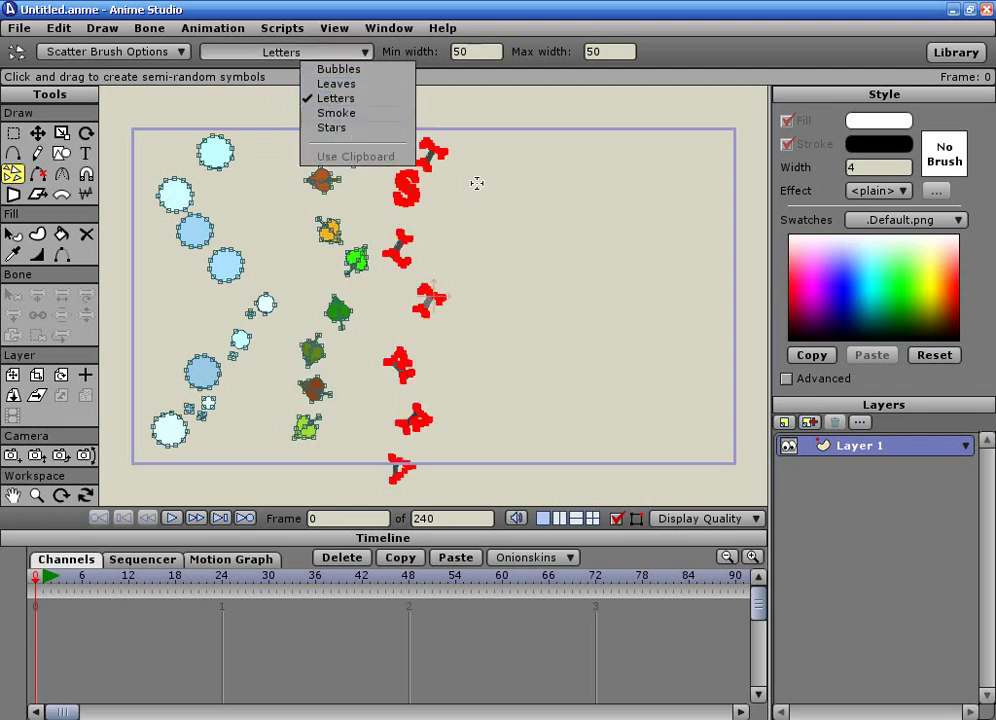
pyautogui.click(345, 111)
pyautogui.moveTo(511, 153)
pyautogui.mouseDown()
pyautogui.moveTo(495, 216)
pyautogui.moveTo(525, 316)
pyautogui.moveTo(527, 433)
pyautogui.mouseUp()
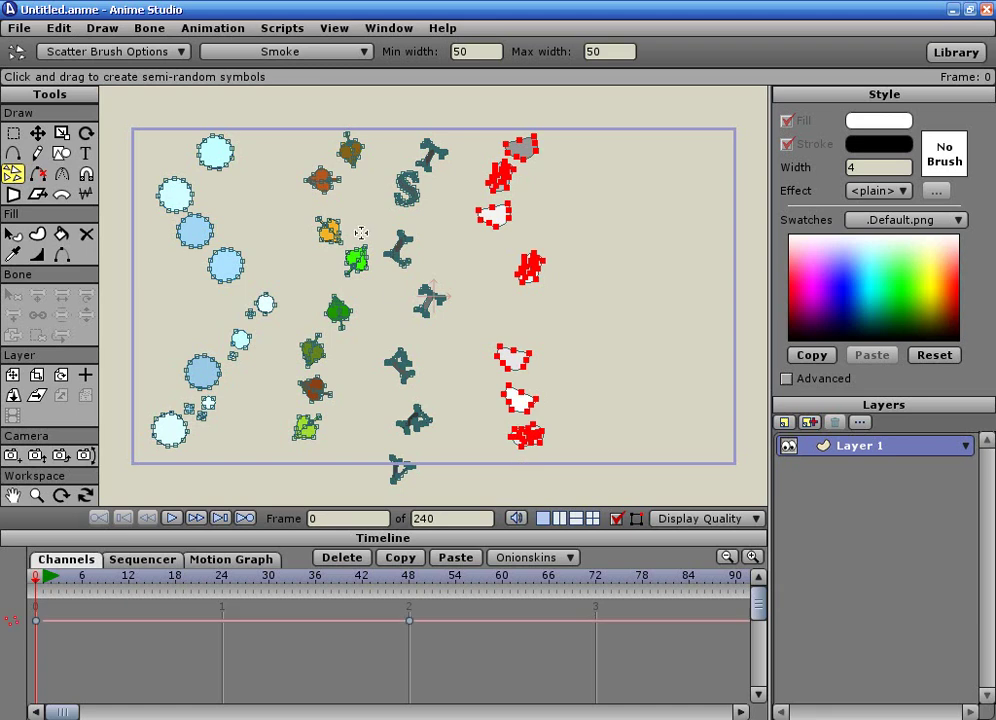
# Scatter stars in a column down the canvas's right side, plus a second looping stroke around it.
pyautogui.click(352, 51)
pyautogui.click(359, 127)
pyautogui.moveTo(656, 145)
pyautogui.mouseDown()
pyautogui.moveTo(640, 185)
pyautogui.moveTo(642, 445)
pyautogui.mouseUp()
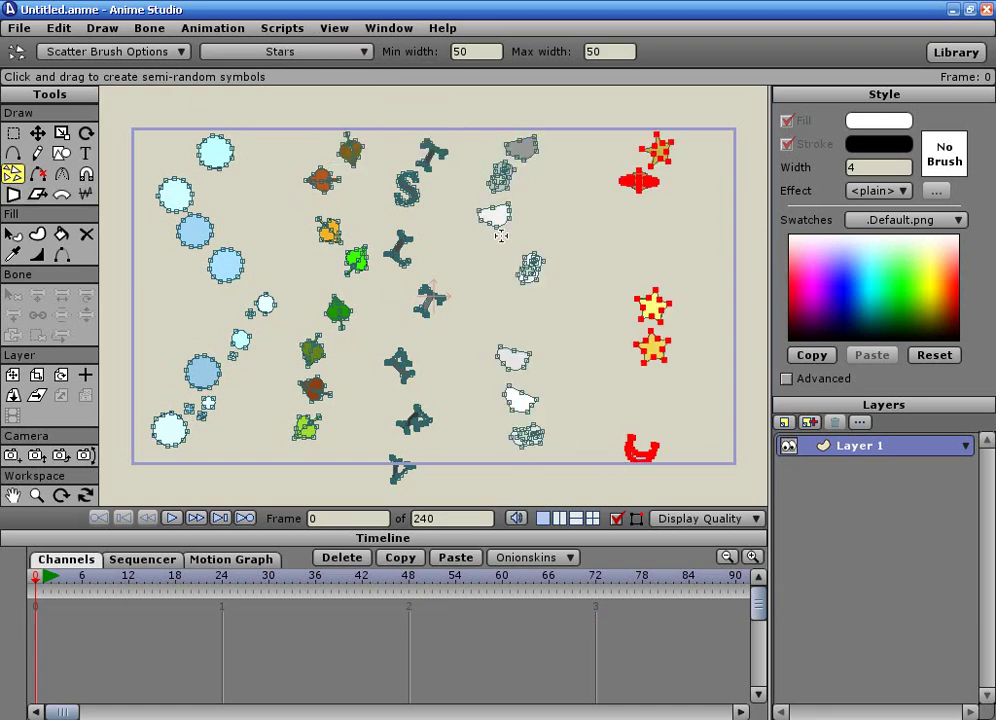
pyautogui.moveTo(619, 231)
pyautogui.mouseDown()
pyautogui.moveTo(652, 227)
pyautogui.moveTo(613, 295)
pyautogui.moveTo(612, 347)
pyautogui.moveTo(639, 393)
pyautogui.moveTo(681, 426)
pyautogui.moveTo(718, 425)
pyautogui.moveTo(748, 383)
pyautogui.moveTo(708, 262)
pyautogui.mouseUp()
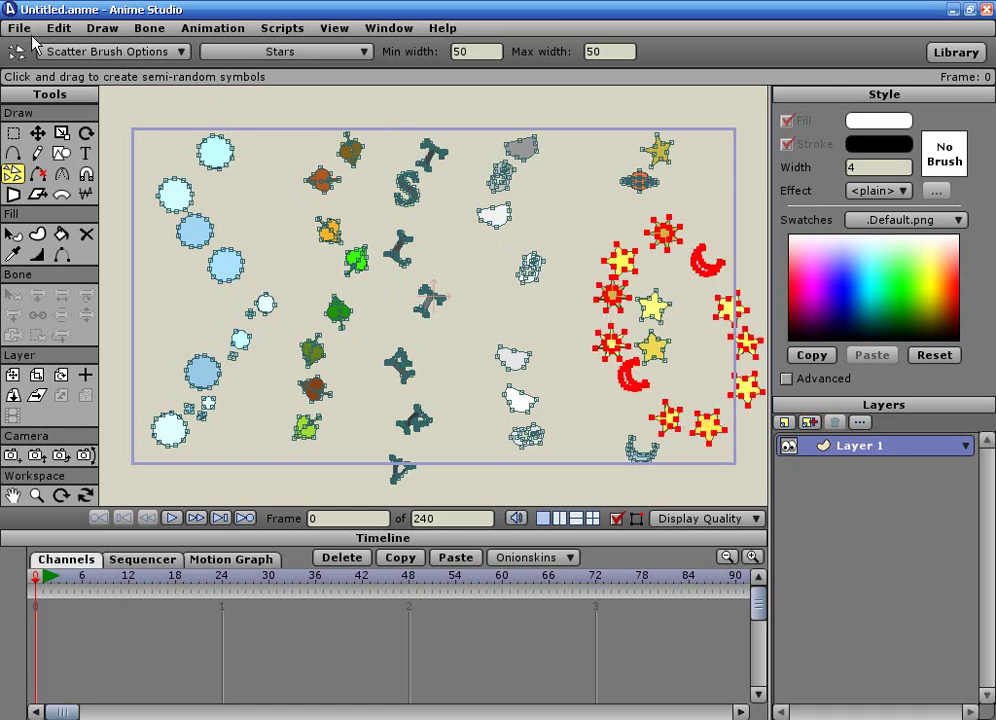
# Render a preview of the scattered bubbles, leaves, letters, smoke and stars, and close the render.
pyautogui.click(20, 28)
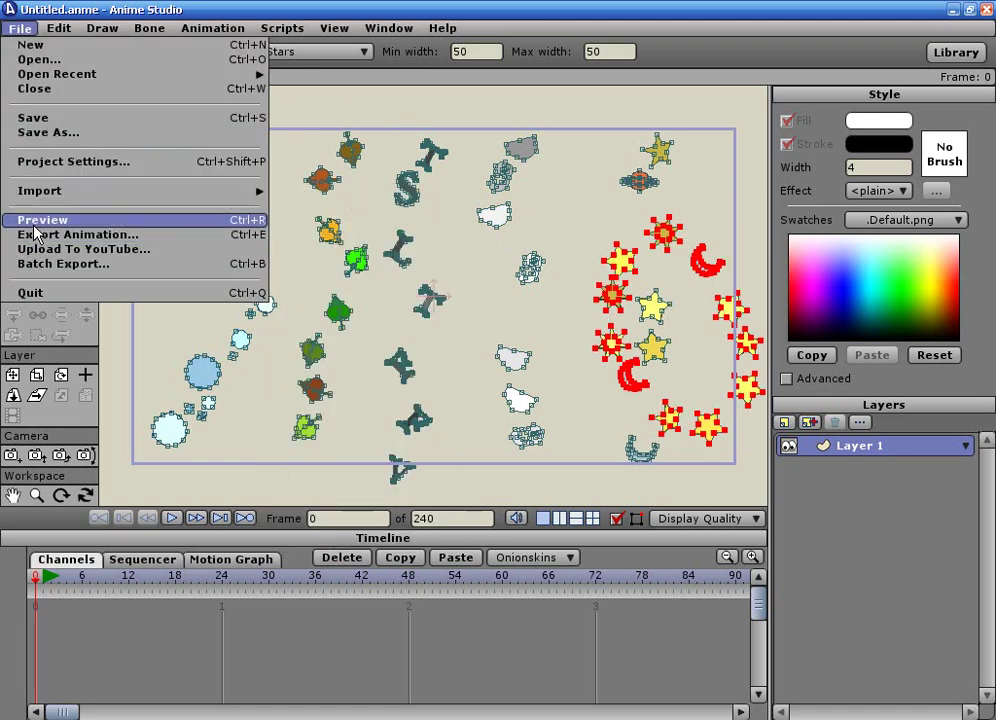
pyautogui.click(40, 234)
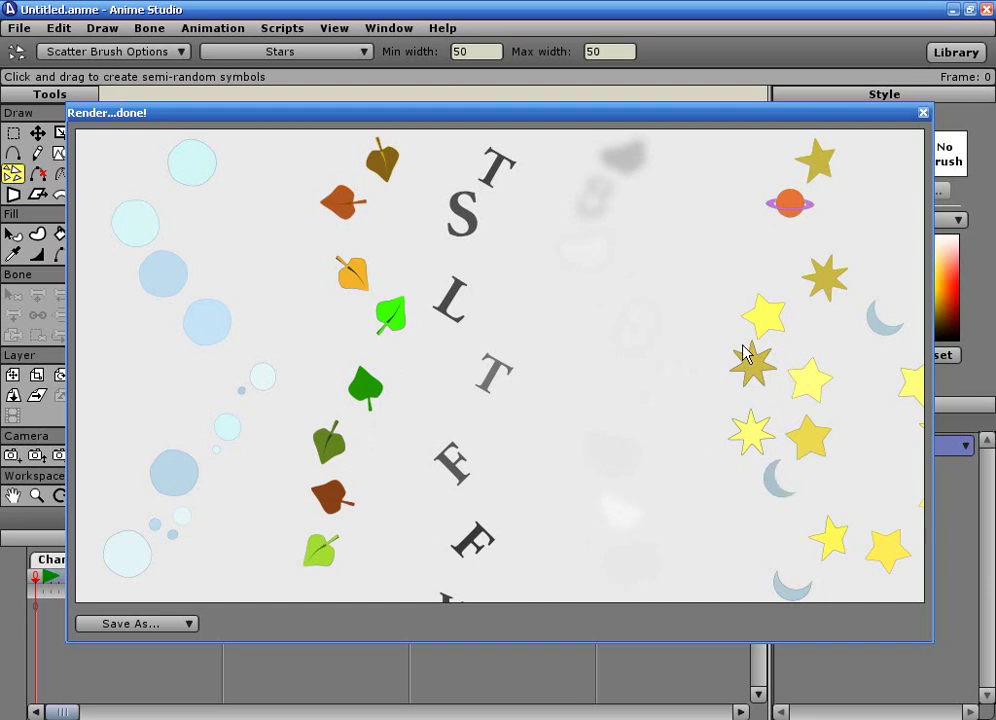
pyautogui.click(923, 113)
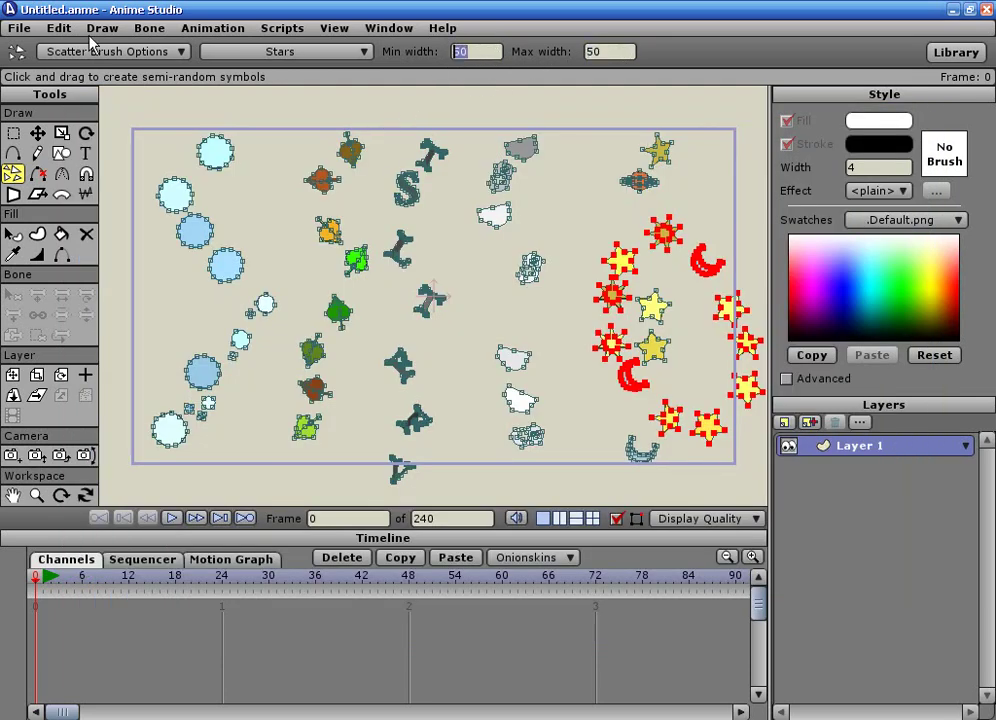
# Start a new document without saving the scattered symbols.
pyautogui.click(20, 28)
pyautogui.click(30, 42)
pyautogui.click(502, 411)
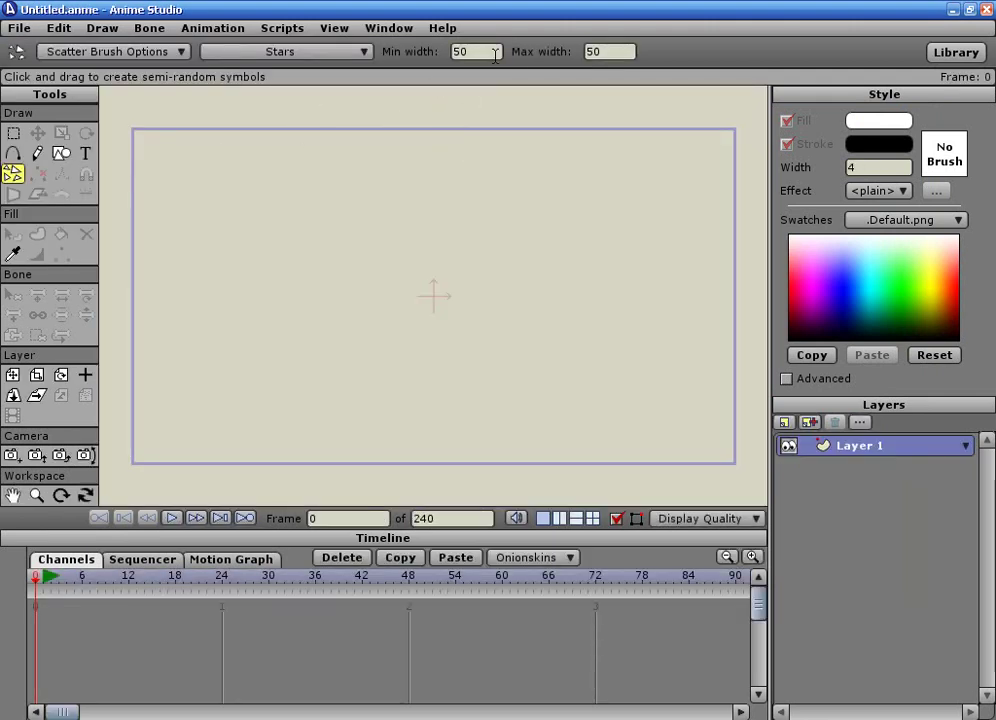
# Set the scatter brush's minimum width to 20 and scatter two strokes of stars over the left half of the canvas.
pyautogui.write('20')
pyautogui.moveTo(318, 160)
pyautogui.mouseDown()
pyautogui.moveTo(281, 160)
pyautogui.moveTo(268, 271)
pyautogui.moveTo(186, 417)
pyautogui.mouseUp()
pyautogui.moveTo(351, 245); pyautogui.dragTo(361, 355)
# Set the scatter brush spacing to 100, switch the brush to Leaves and place three leaves down the right side of the canvas.
pyautogui.click(120, 52)
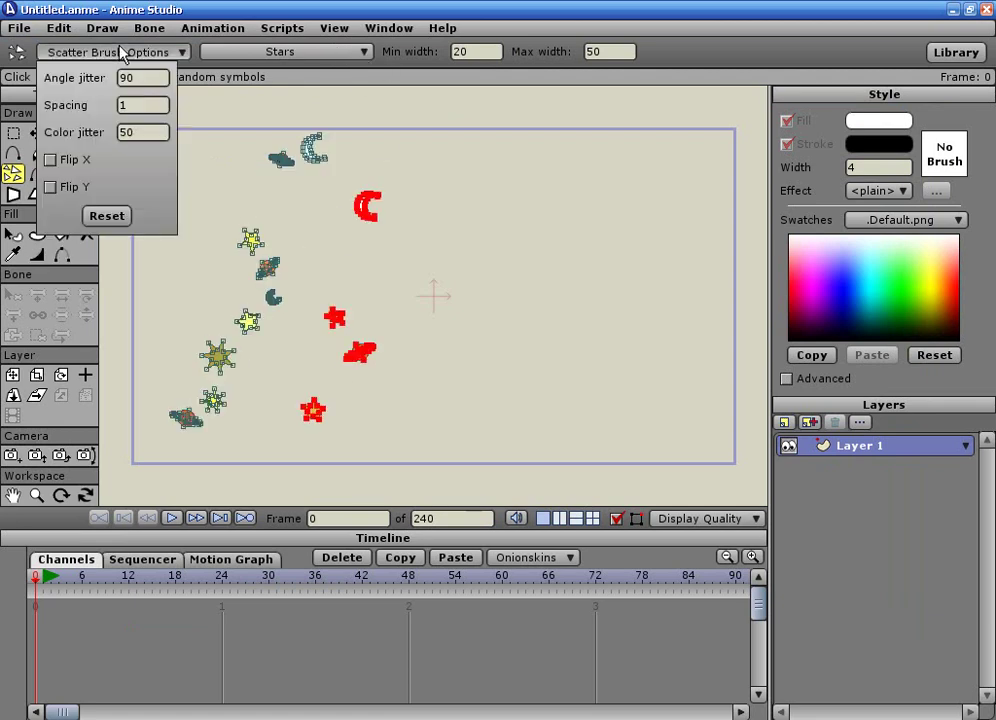
pyautogui.moveTo(133, 77); pyautogui.dragTo(98, 73)
pyautogui.moveTo(145, 104); pyautogui.dragTo(115, 104)
pyautogui.click(240, 50)
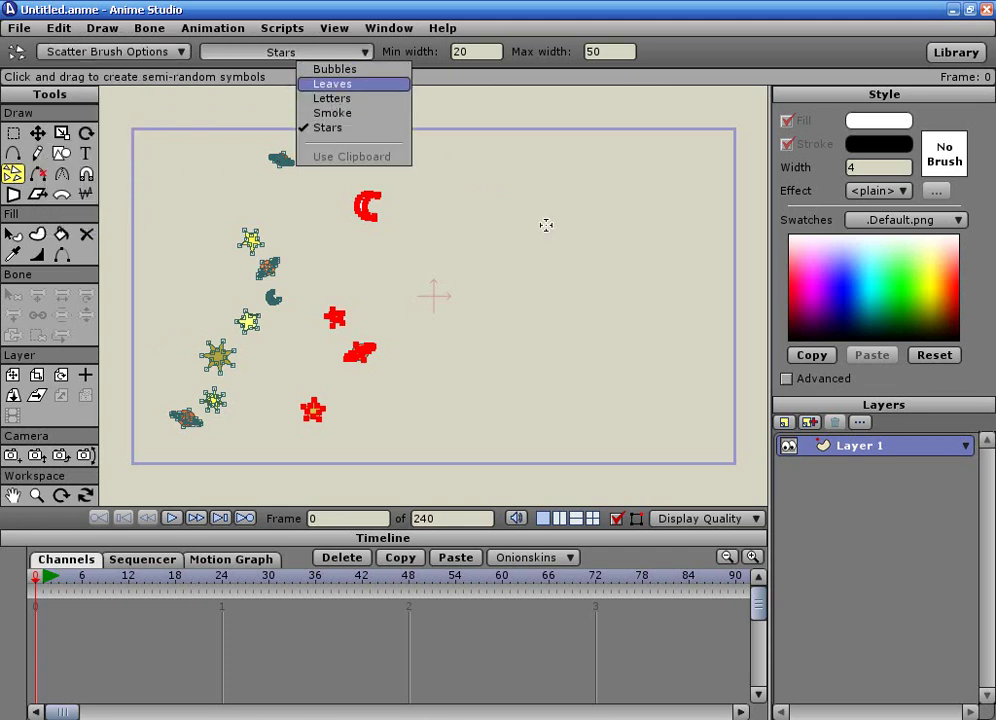
pyautogui.click(333, 84)
pyautogui.click(604, 166)
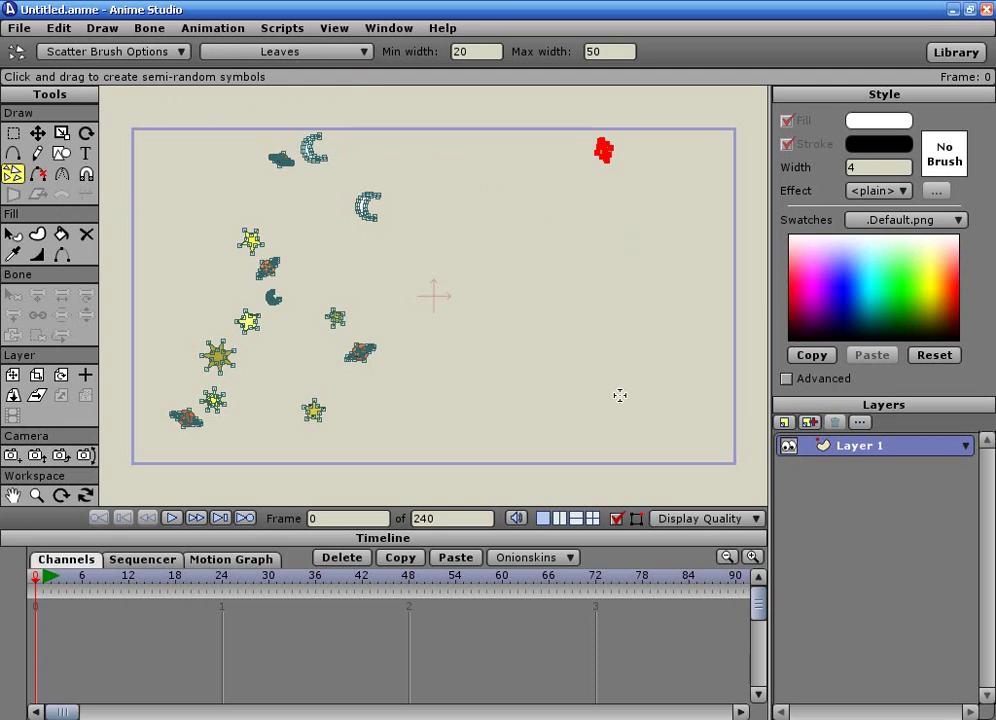
pyautogui.click(627, 218)
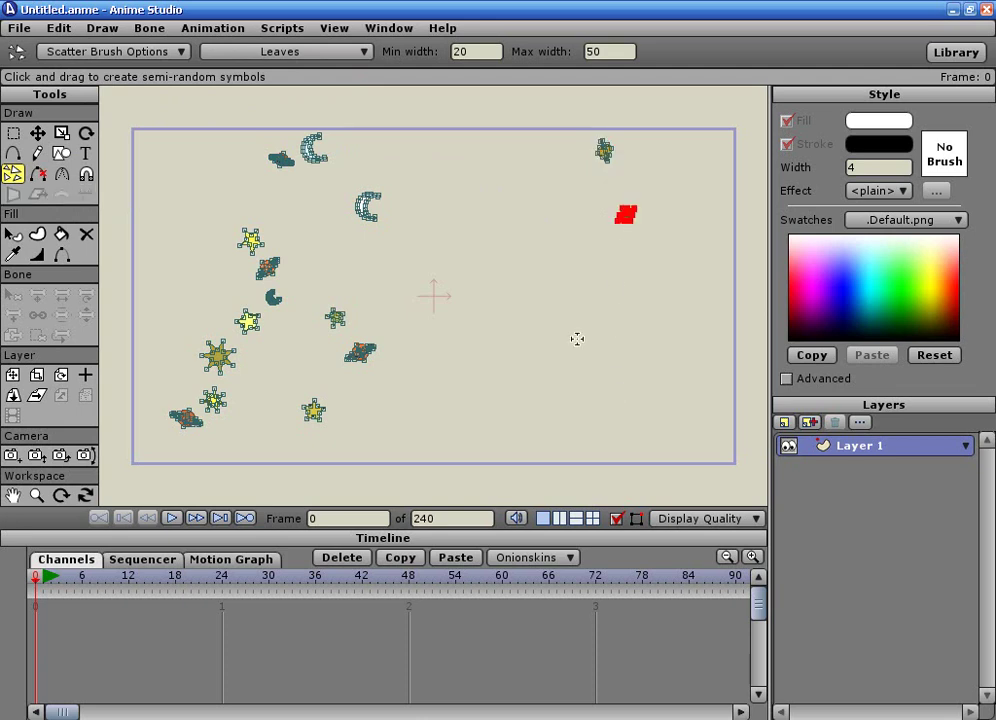
pyautogui.click(641, 305)
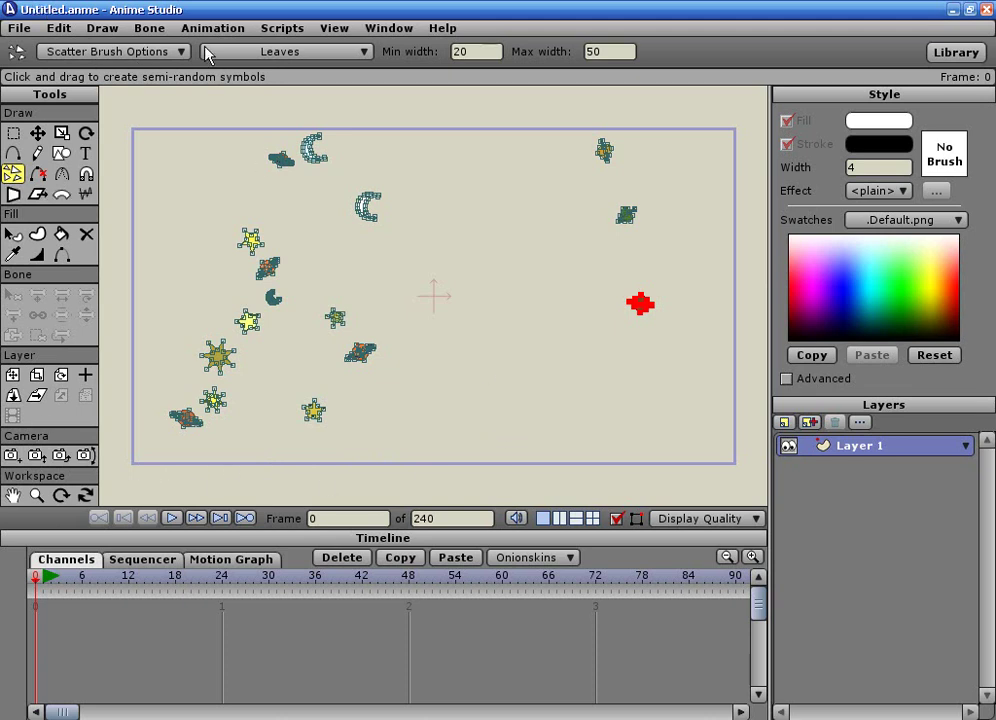
# Reduce the scatter brush spacing to 10 and scatter six more leaves widely across the canvas.
pyautogui.click(152, 50)
pyautogui.doubleClick(150, 97)
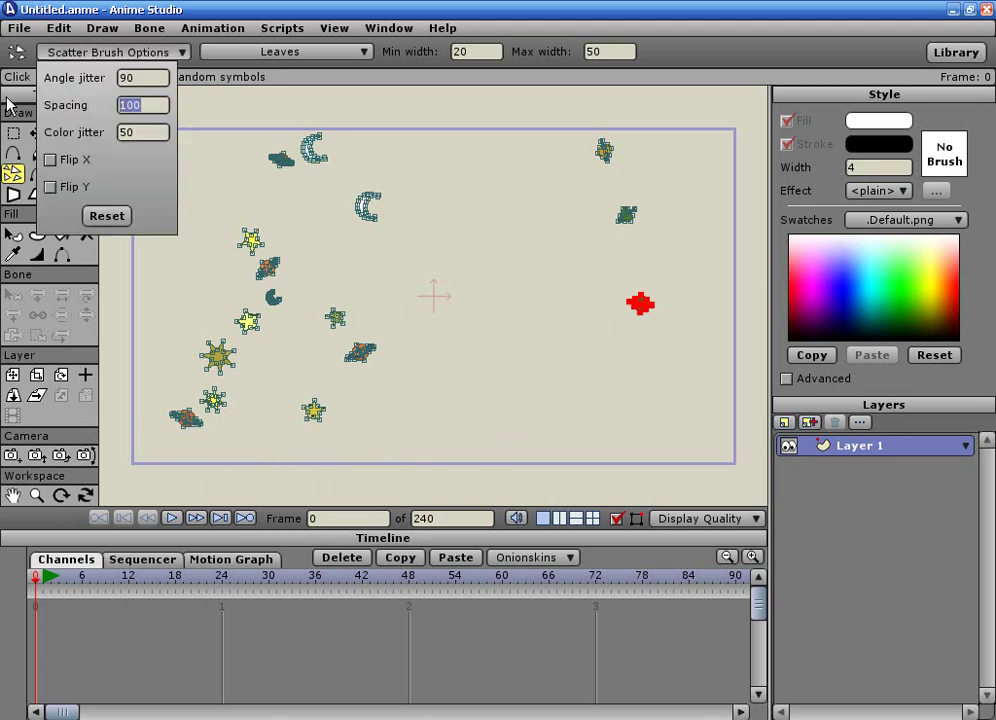
pyautogui.write('10')
pyautogui.press('Return')
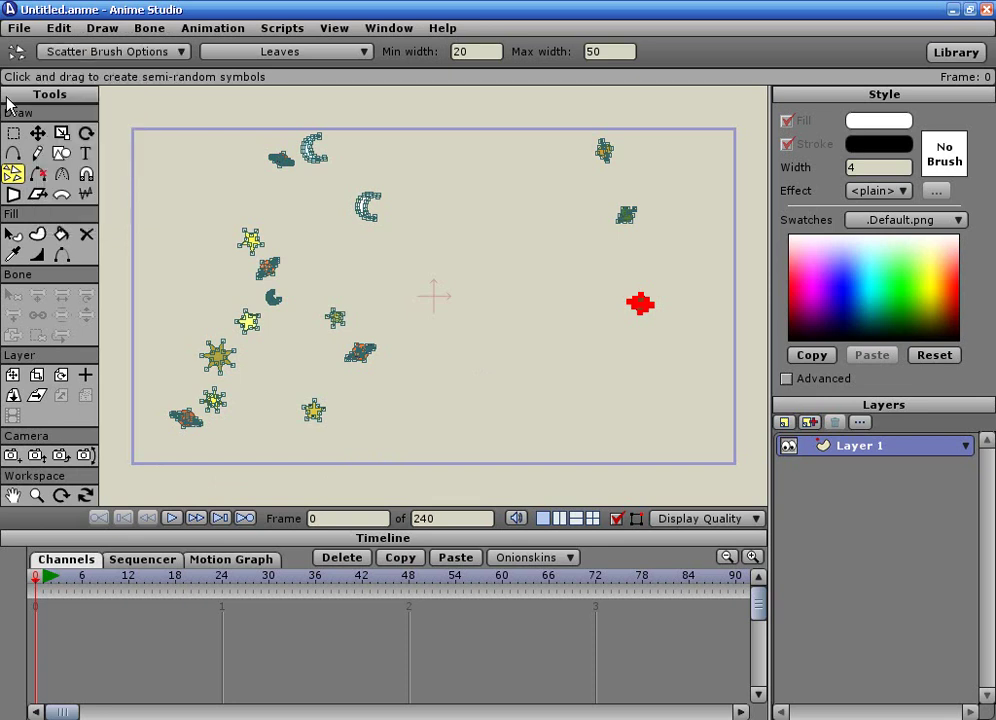
pyautogui.click(498, 154)
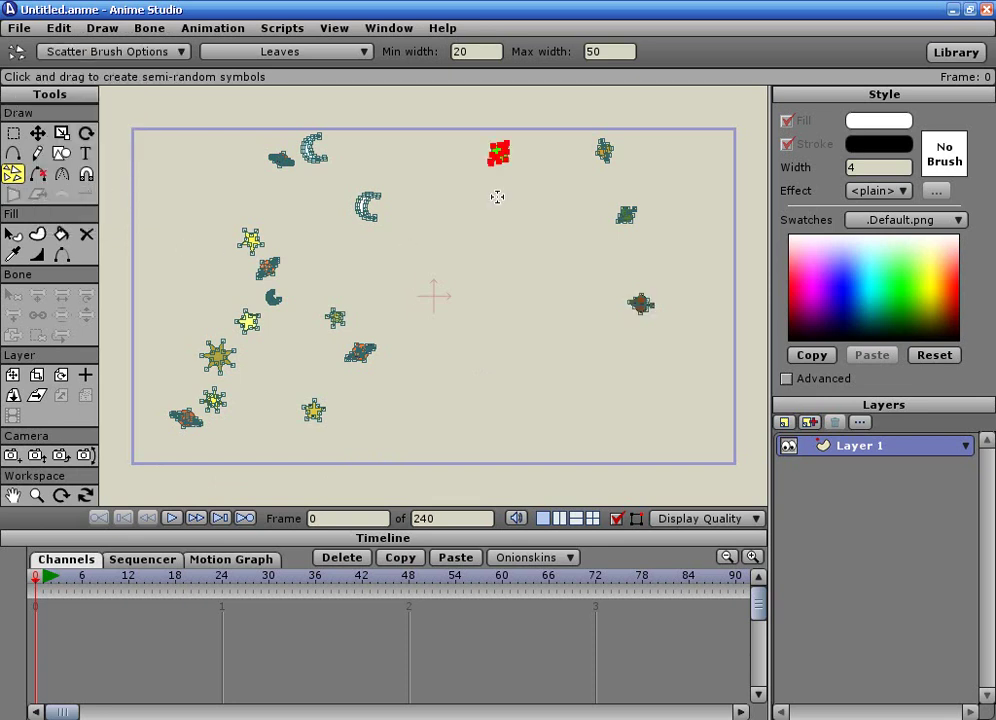
pyautogui.click(476, 420)
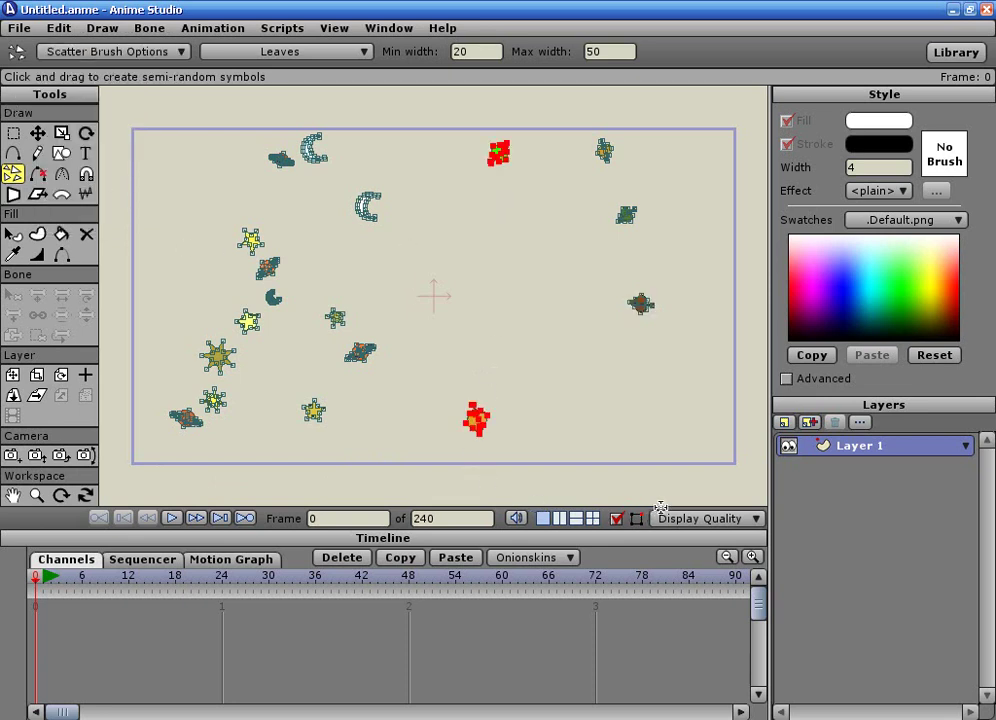
pyautogui.click(749, 252)
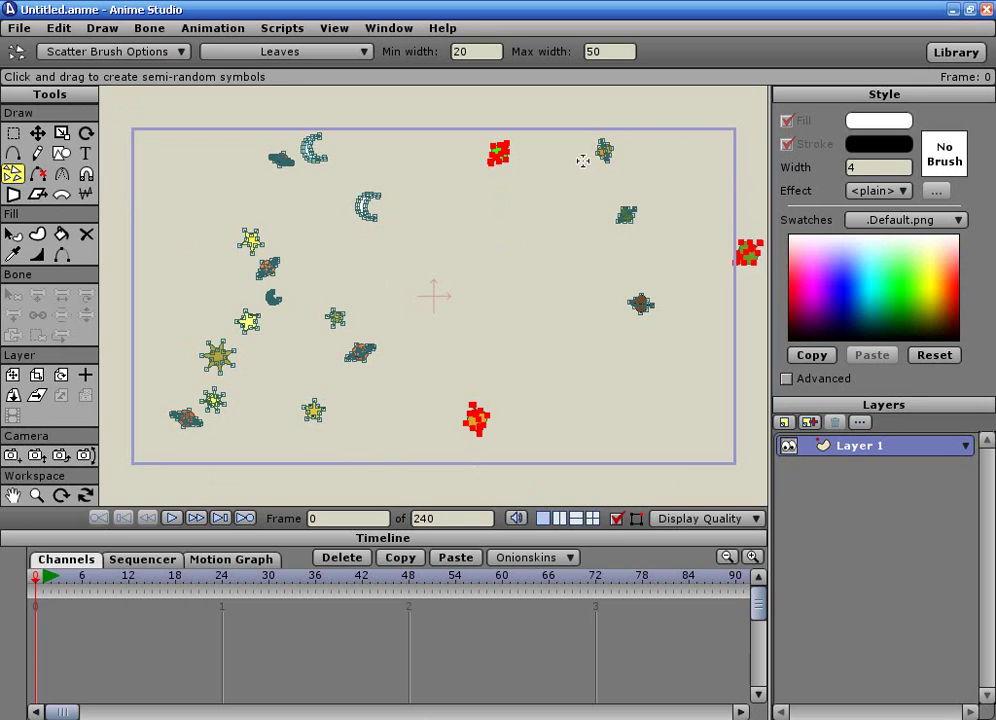
pyautogui.click(411, 312)
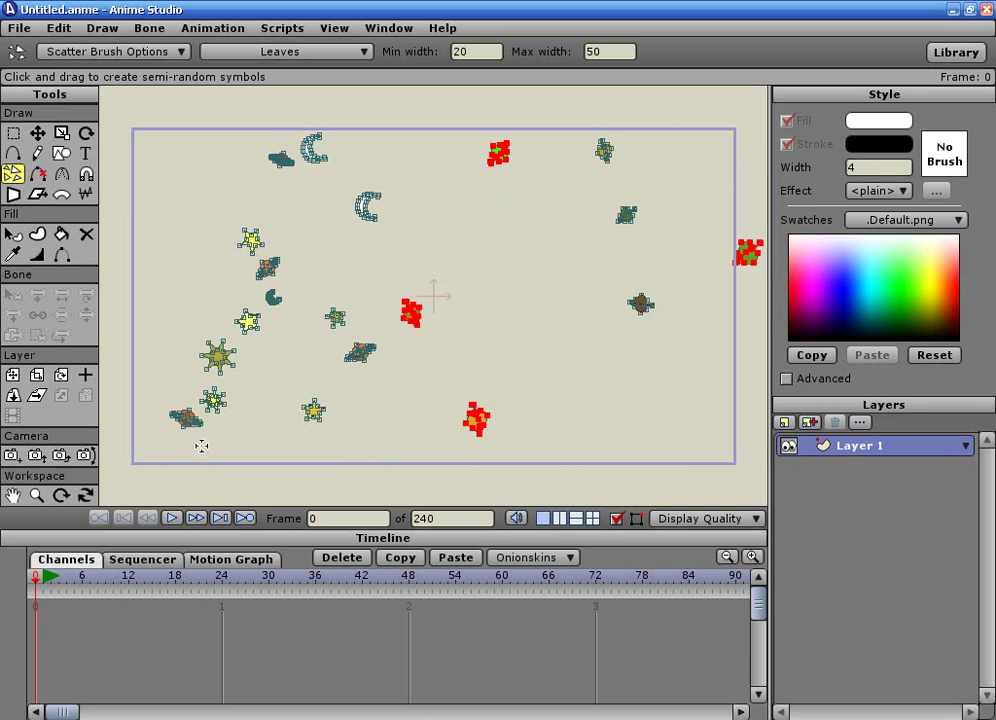
pyautogui.click(164, 430)
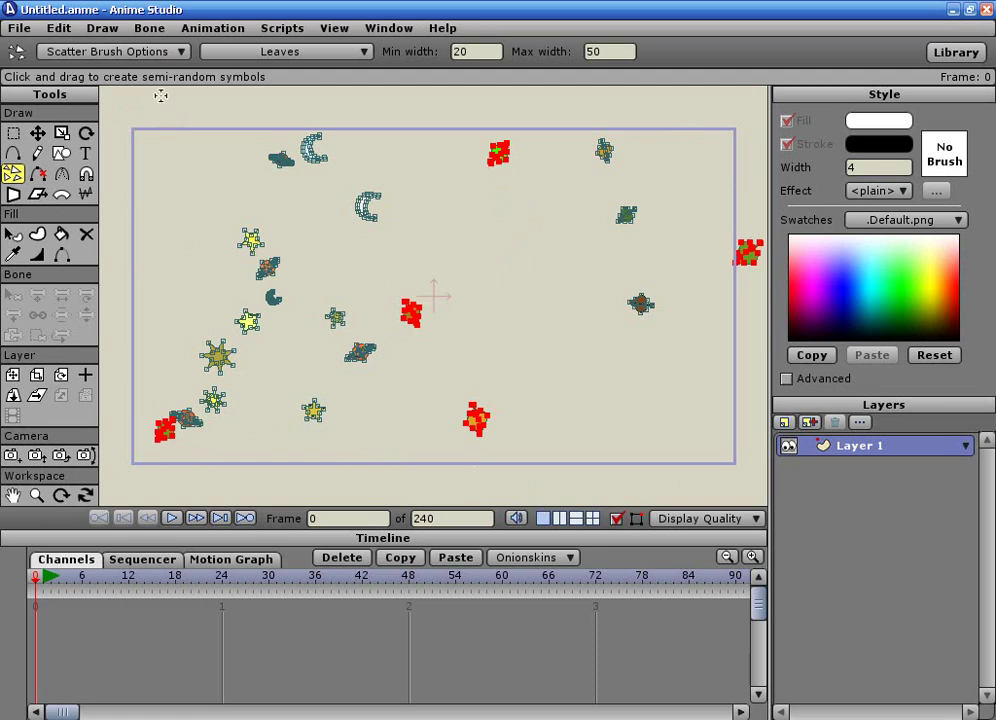
pyautogui.click(127, 48)
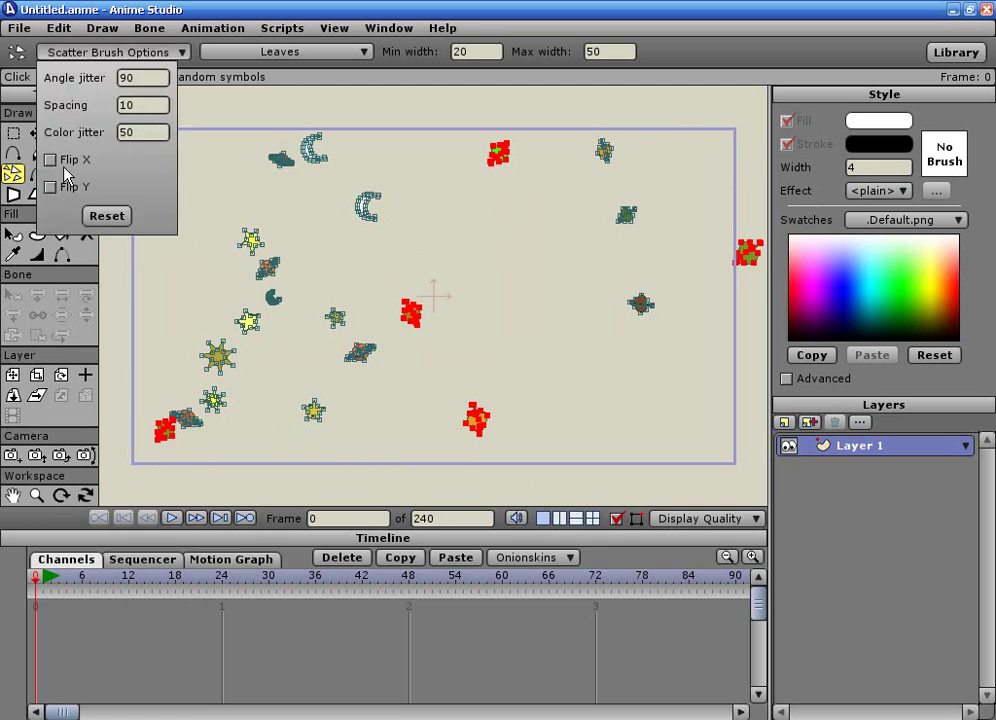
pyautogui.click(225, 172)
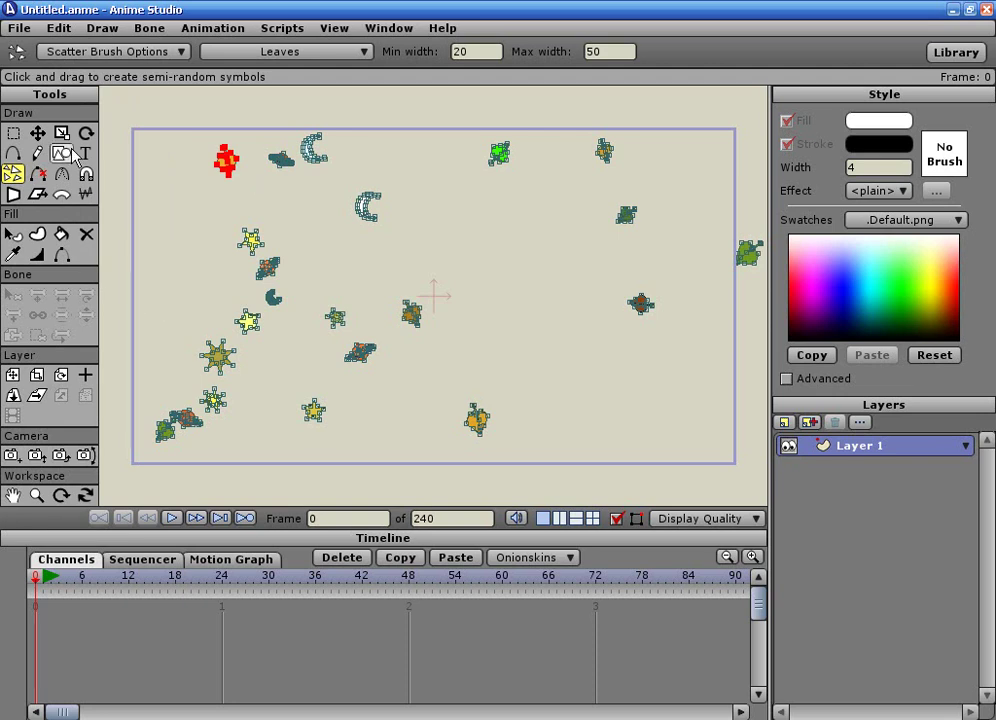
# Discard the current drawing of stars and leaves and start a new blank document.
pyautogui.click(37, 174)
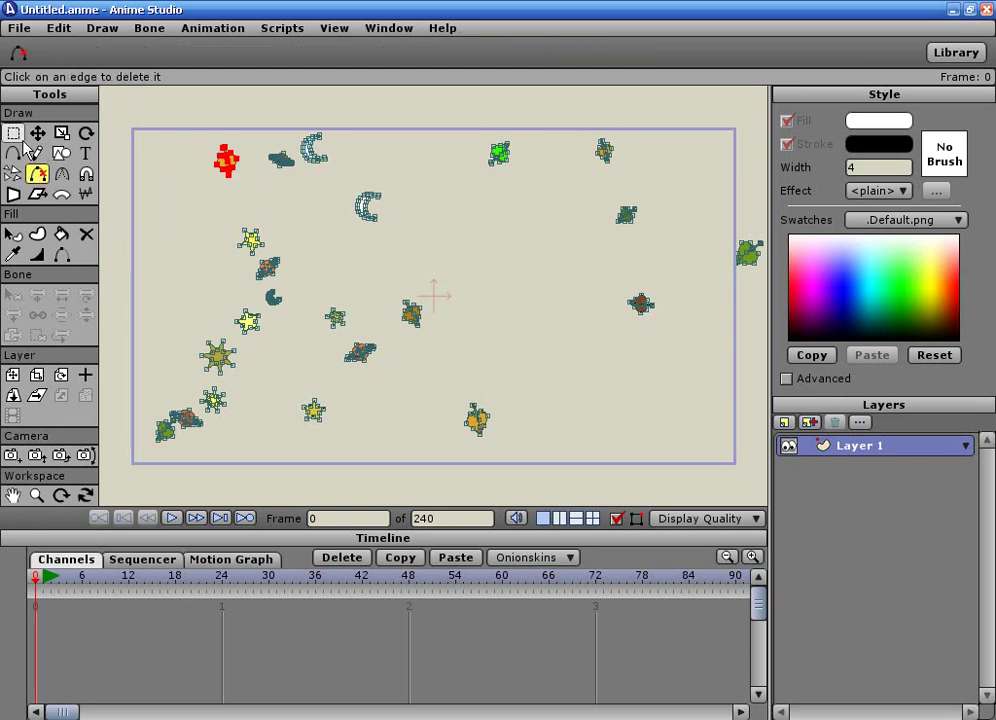
pyautogui.click(18, 27)
pyautogui.click(30, 42)
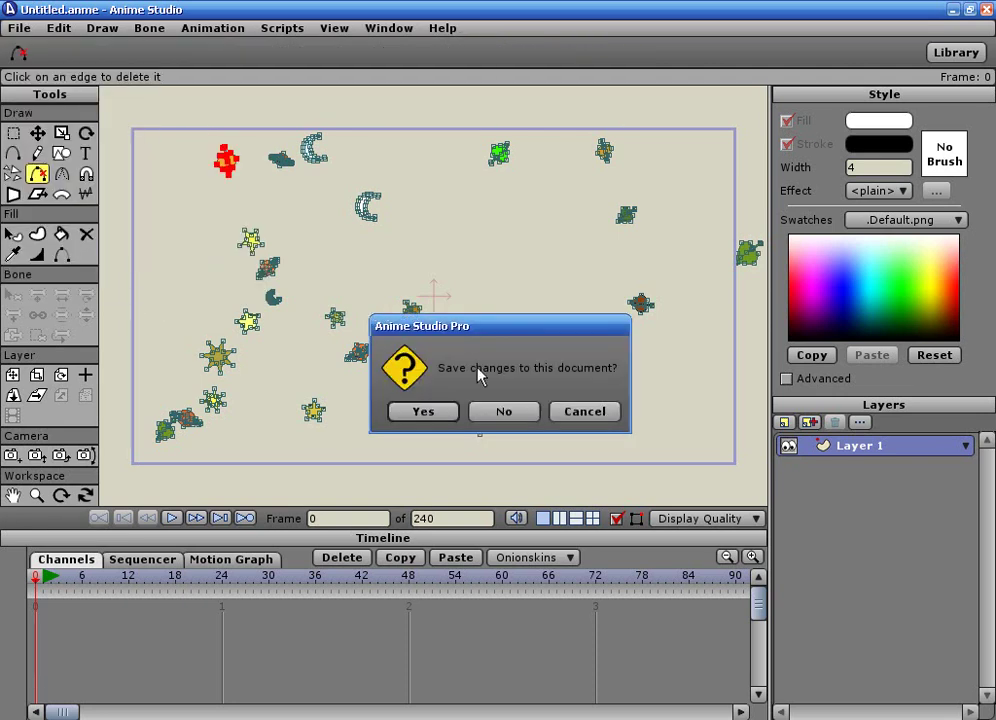
pyautogui.click(493, 405)
# Draw a large five-pointed star mid-canvas and pull a new point outward from the left edge of its upper tip.
pyautogui.click(61, 153)
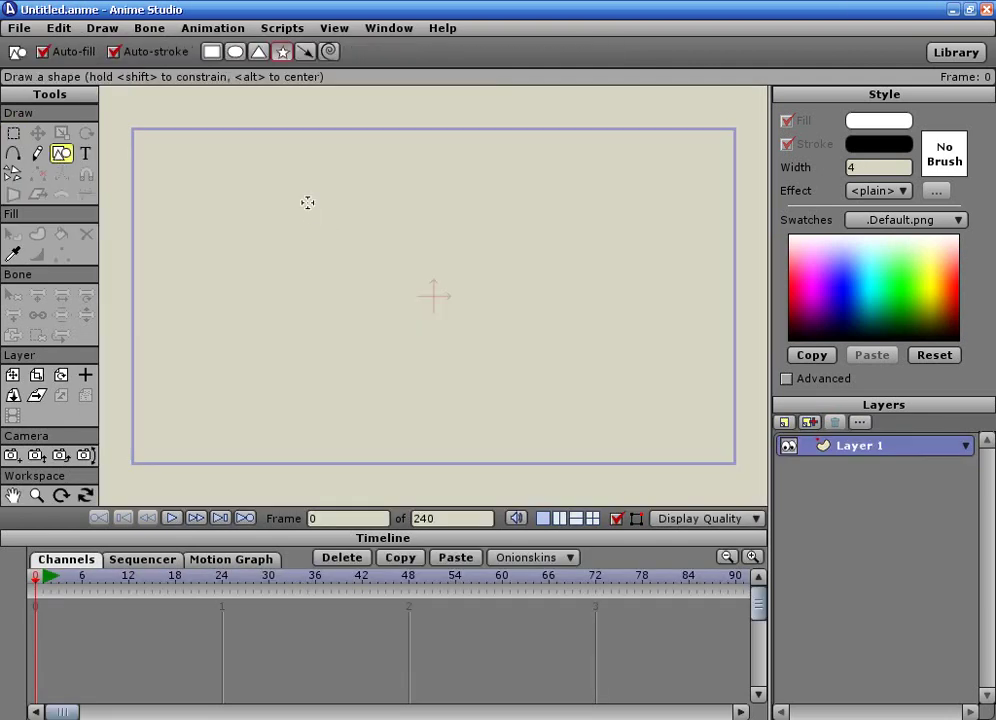
pyautogui.moveTo(313, 233)
pyautogui.mouseDown()
pyautogui.moveTo(458, 418)
pyautogui.moveTo(539, 470)
pyautogui.mouseUp()
pyautogui.click(37, 190)
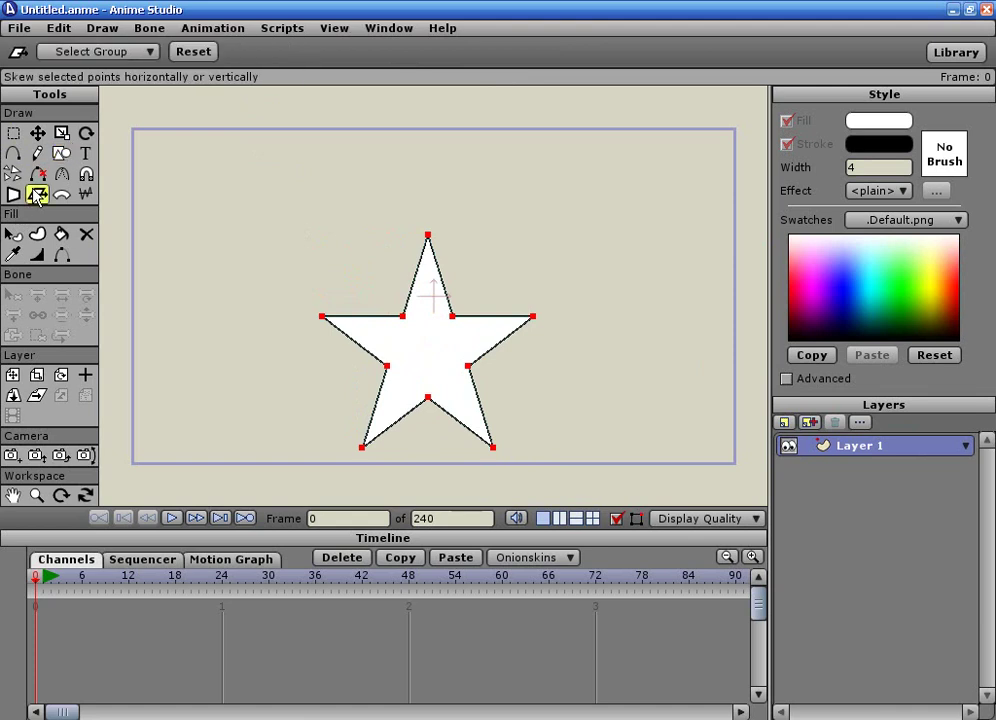
pyautogui.click(37, 174)
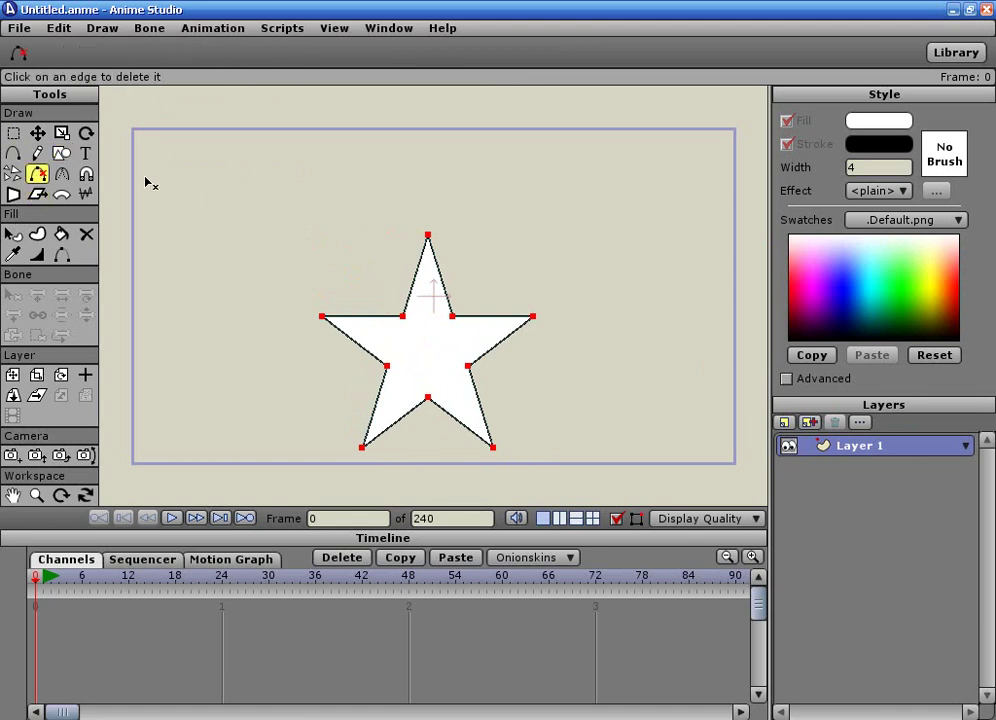
pyautogui.press('a')
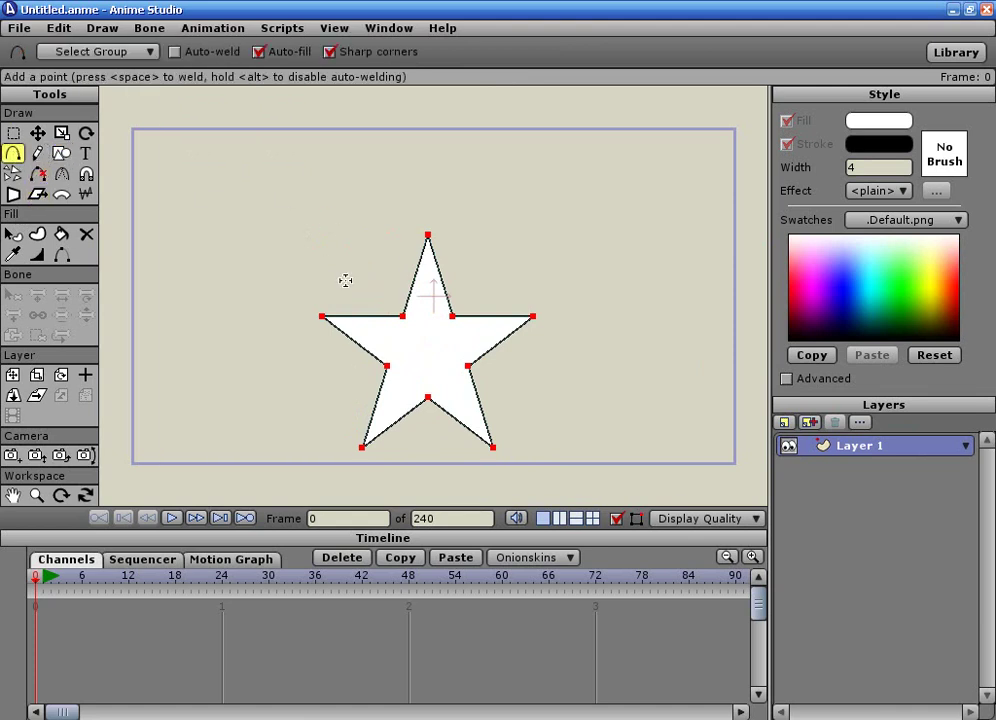
pyautogui.moveTo(410, 276); pyautogui.dragTo(351, 245)
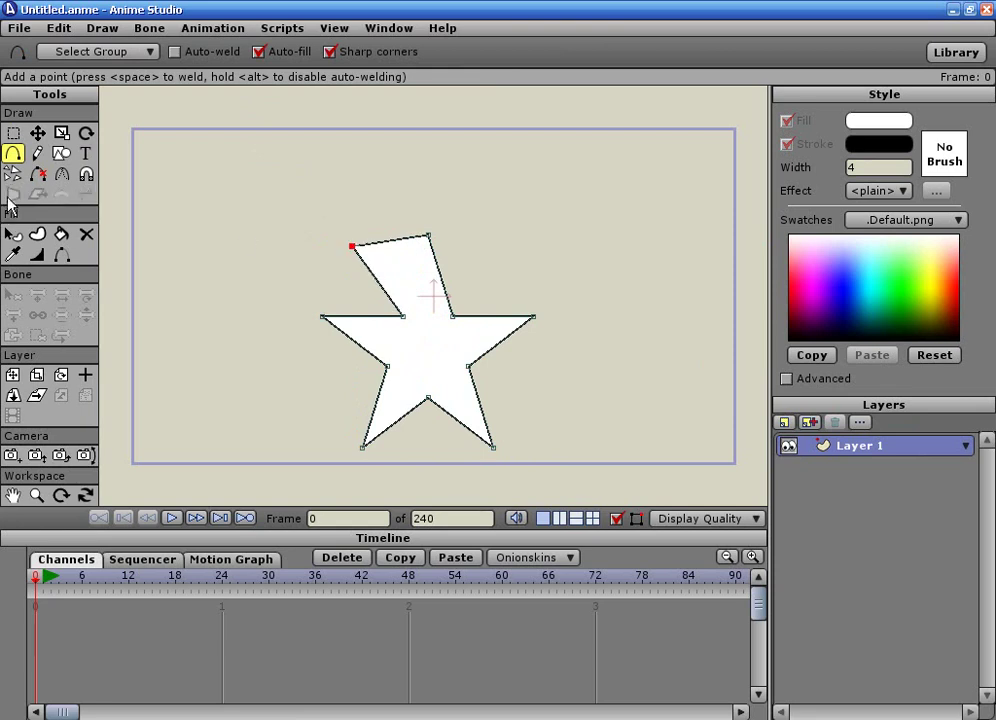
# Delete both edges at the star's pulled-out point and both edges of its left arm with the Delete Edge tool.
pyautogui.click(37, 174)
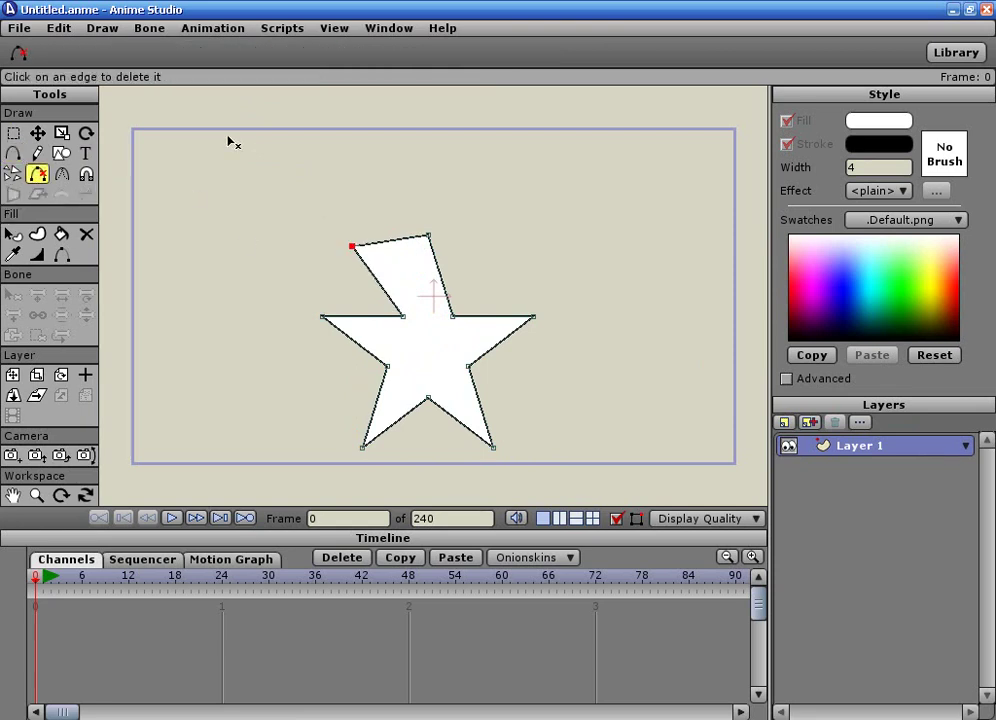
pyautogui.click(357, 254)
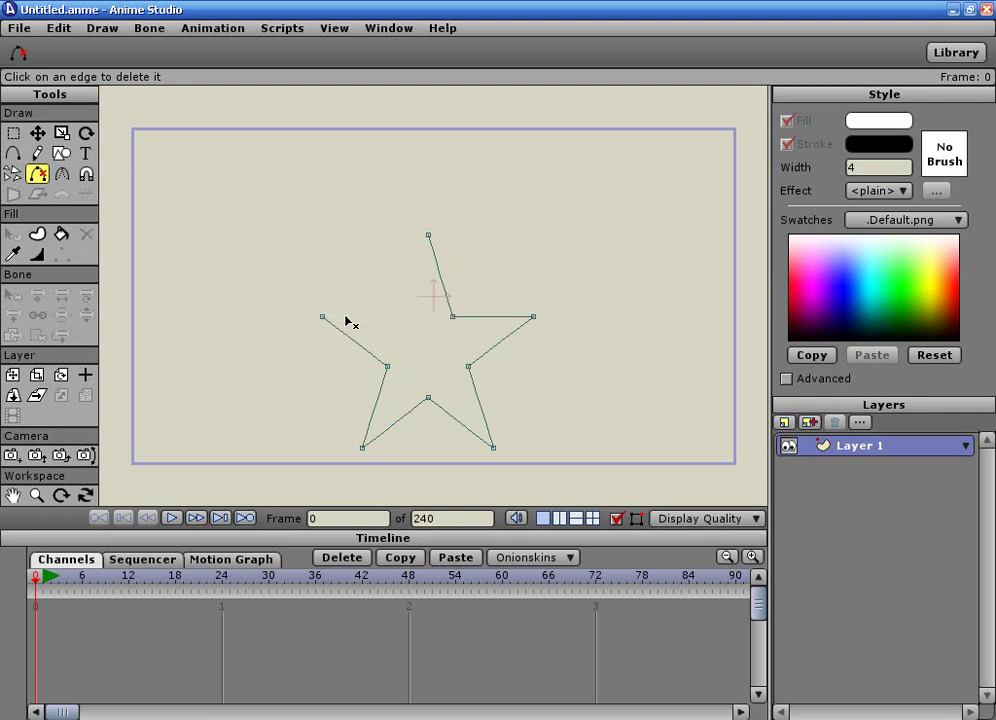
pyautogui.click(37, 233)
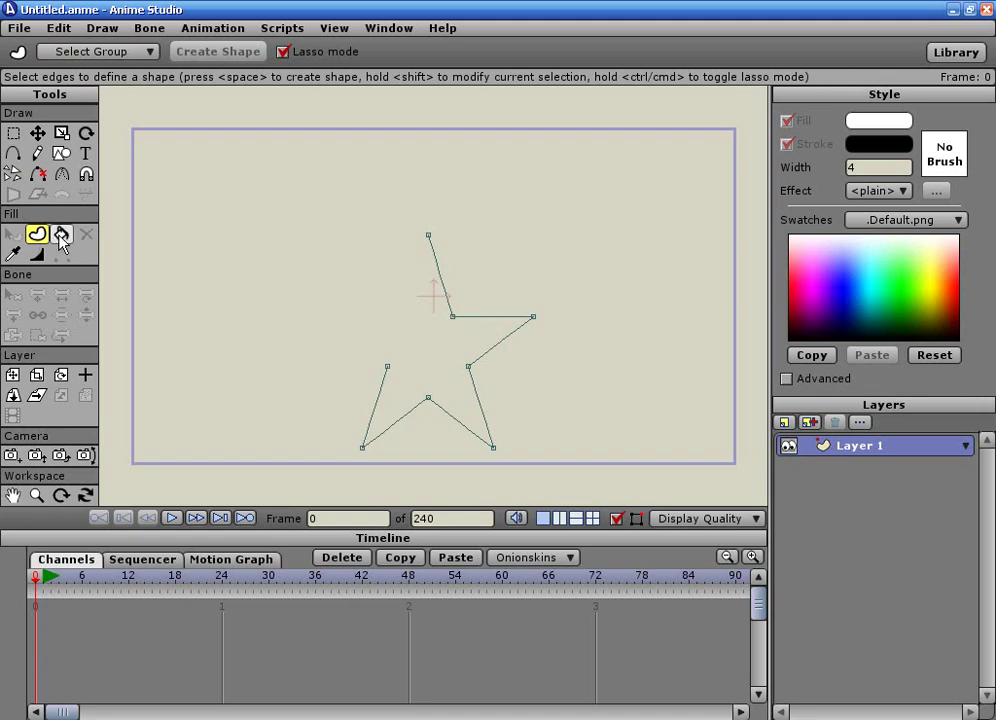
# Close the star's open outline from its left inner corner to the upper tip with Add Point, turning on auto-weld so the shape fills.
pyautogui.press('p')
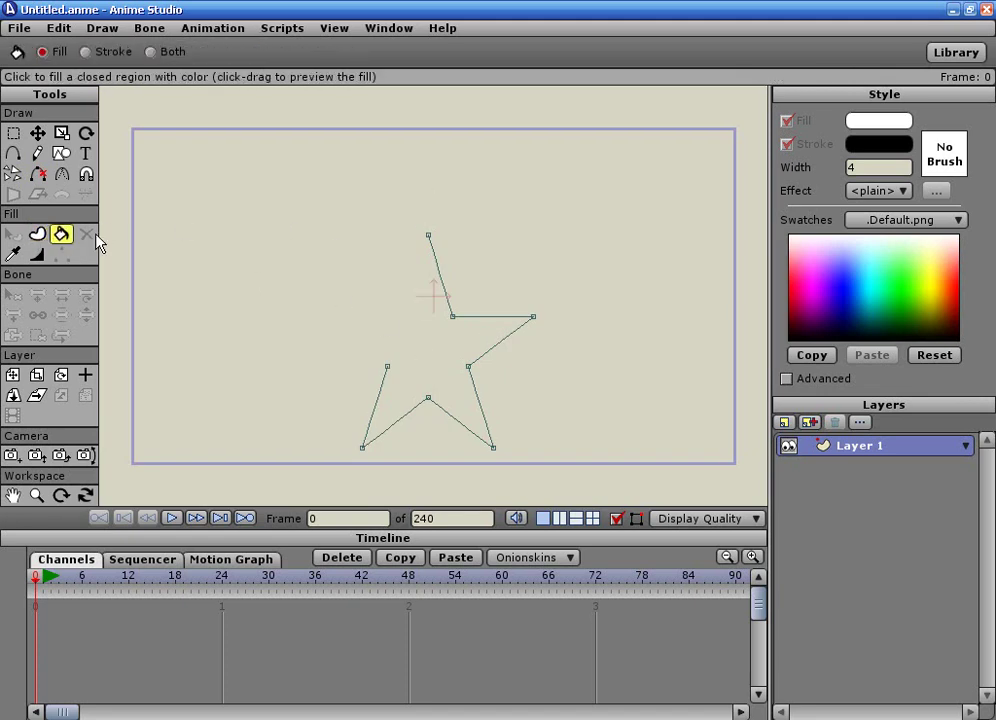
pyautogui.click(13, 153)
pyautogui.moveTo(390, 366); pyautogui.dragTo(425, 240)
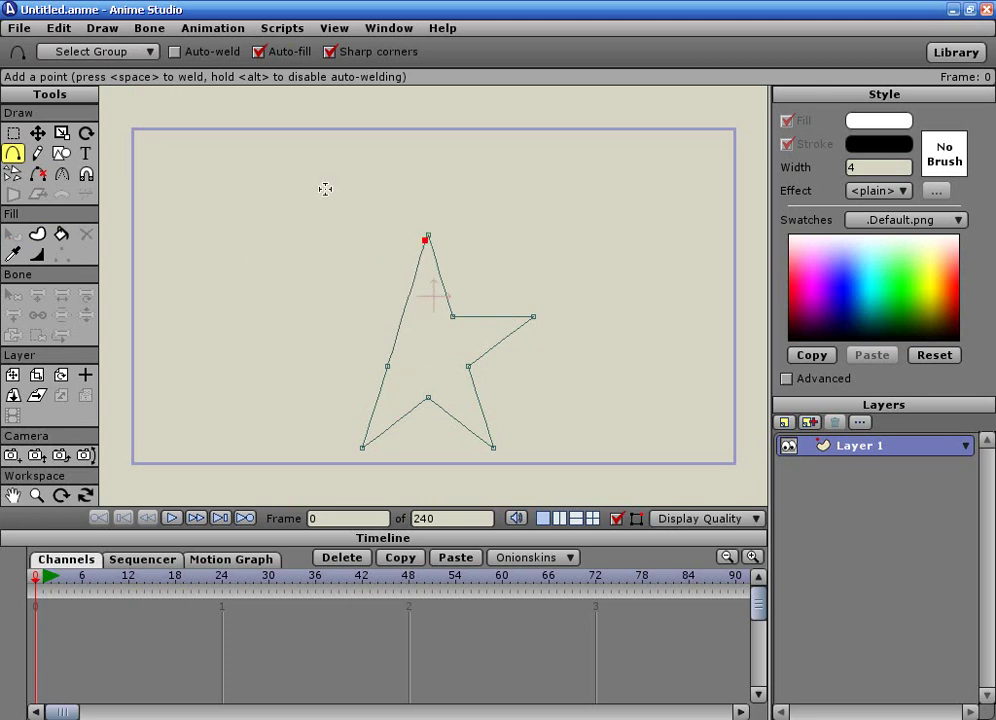
pyautogui.click(175, 51)
pyautogui.click(425, 240)
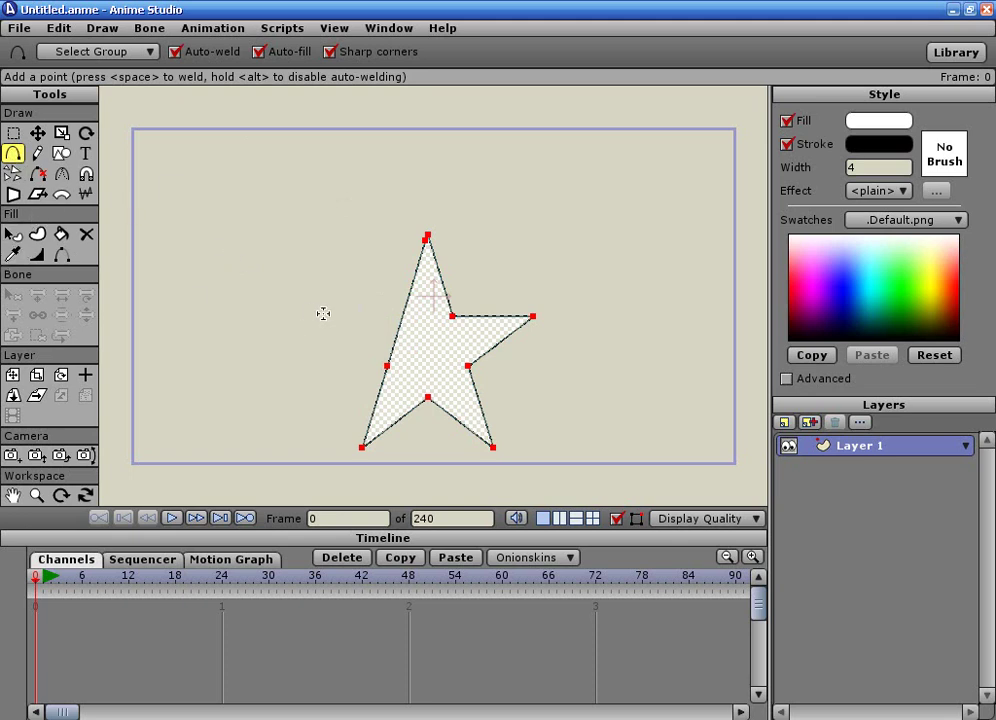
# Try the Curvature tool on all of the shape's points, switching them between smooth and peaked and varying the curvature freehand.
pyautogui.click(38, 175)
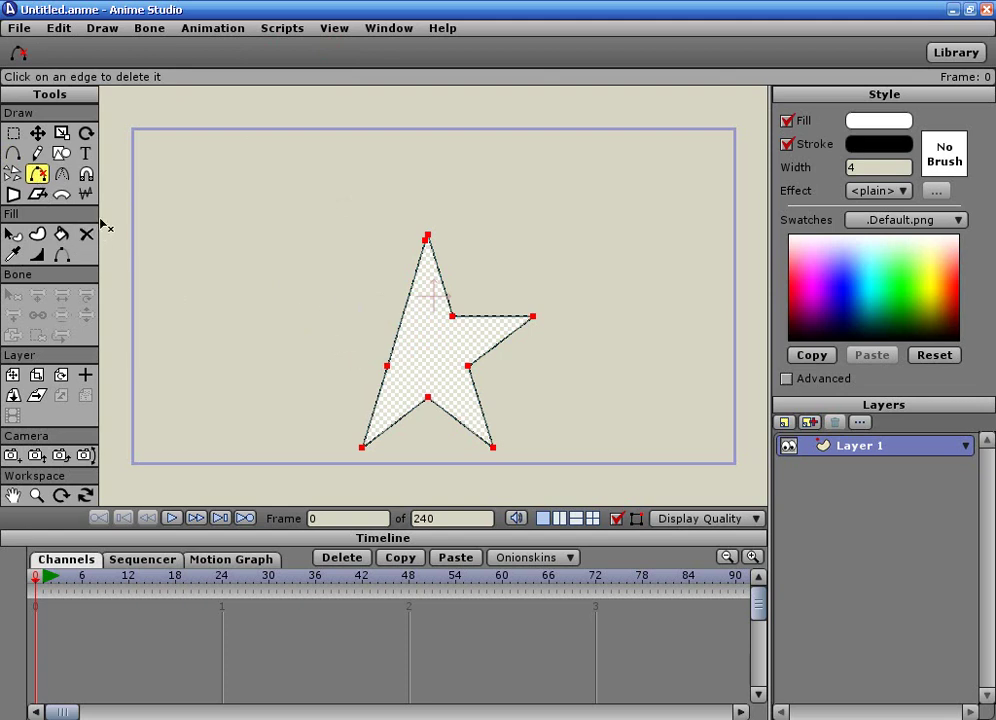
pyautogui.click(63, 178)
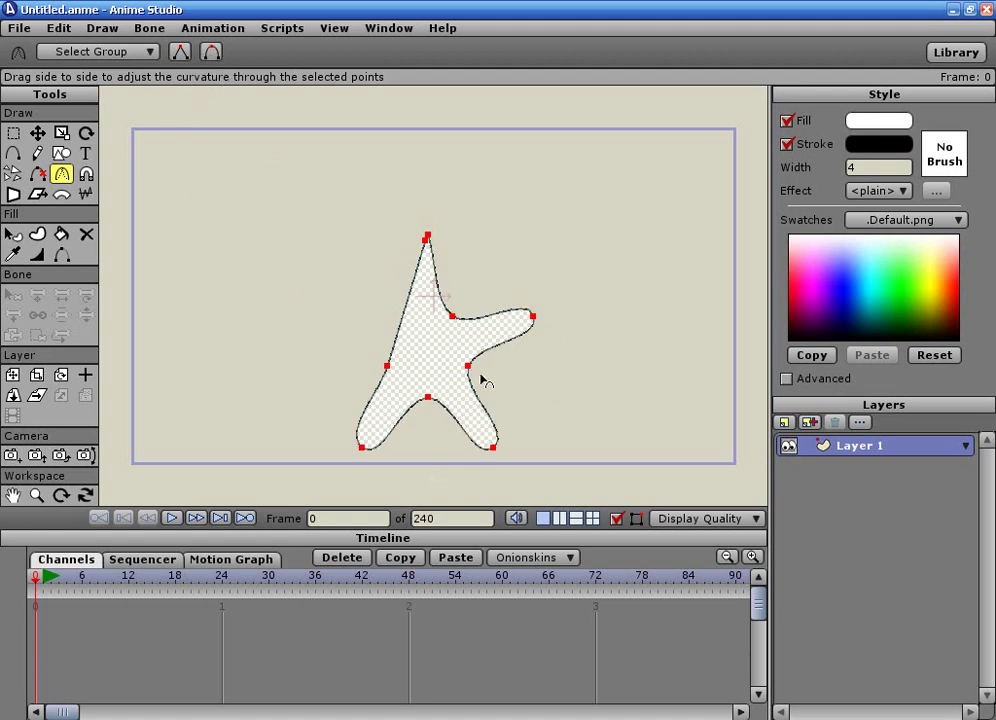
pyautogui.click(178, 52)
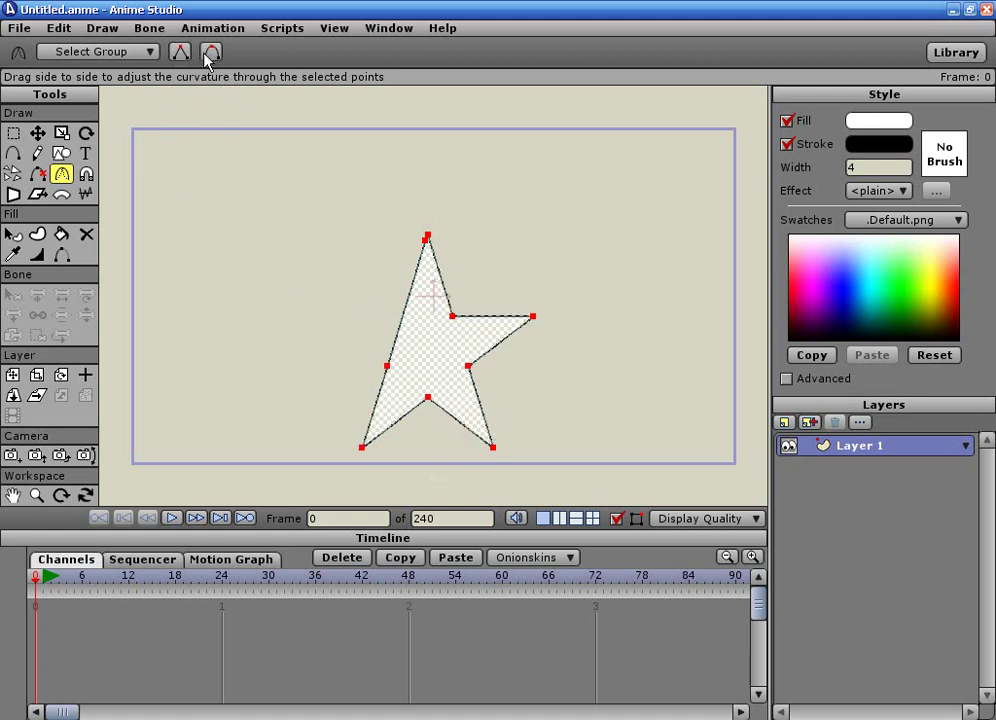
pyautogui.click(214, 56)
pyautogui.click(180, 52)
pyautogui.moveTo(420, 357)
pyautogui.mouseDown()
pyautogui.moveTo(634, 362)
pyautogui.moveTo(830, 400)
pyautogui.moveTo(418, 369)
pyautogui.mouseUp()
pyautogui.moveTo(282, 364); pyautogui.dragTo(387, 400)
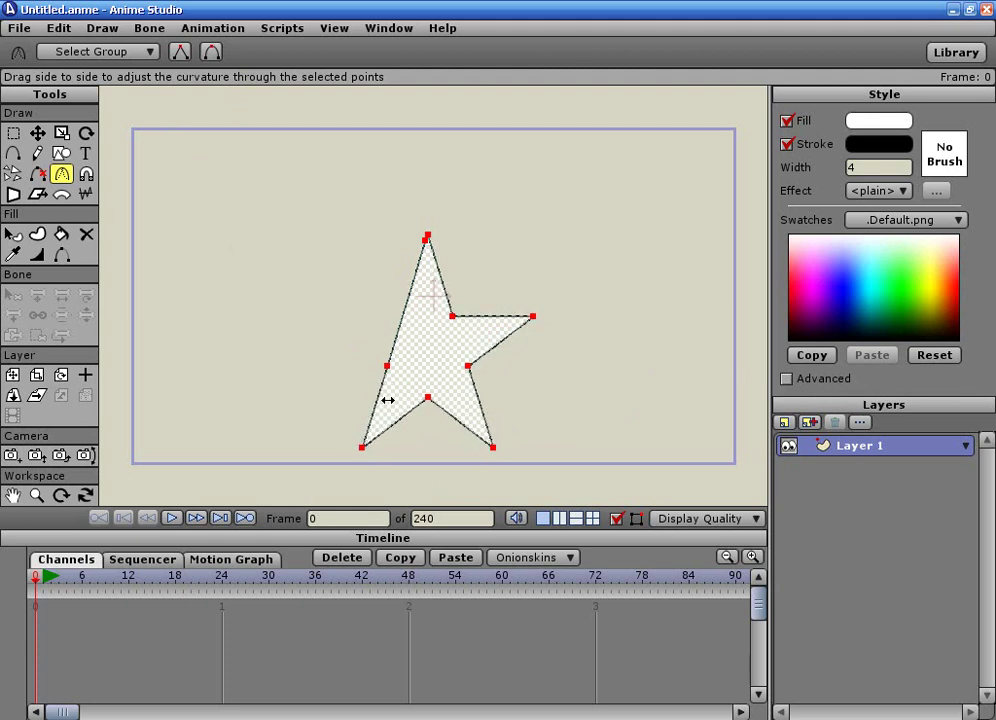
# Pull the shape's right arm, right inner corner, lower right leg, left corner and upper tip outward with the Magnet tool at radius 0.20.
pyautogui.click(86, 175)
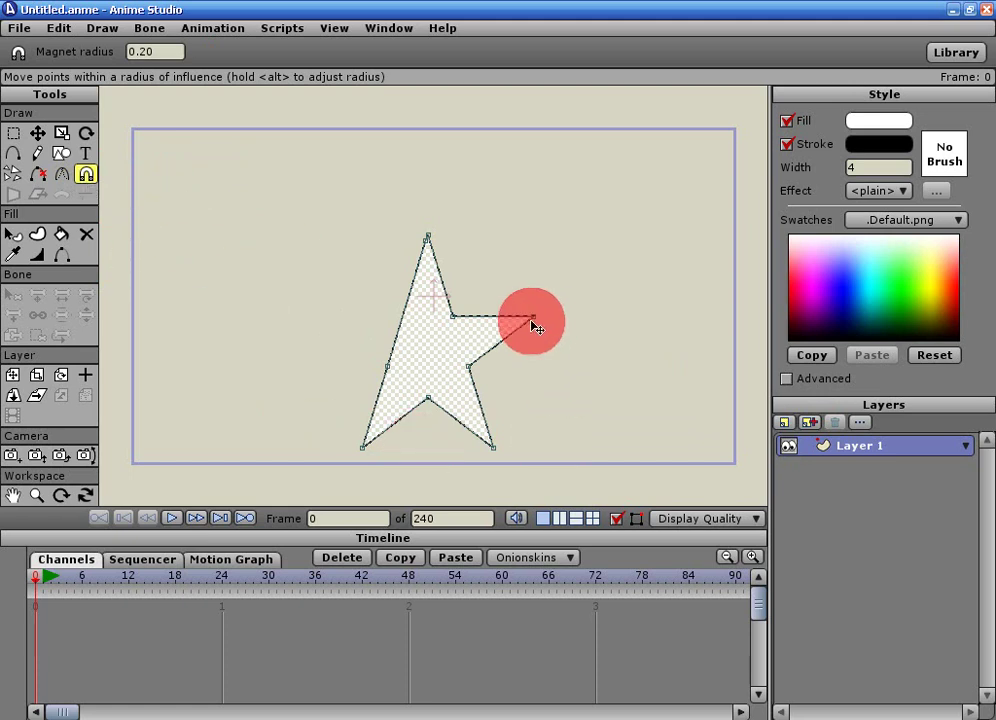
pyautogui.moveTo(535, 321); pyautogui.dragTo(566, 281)
pyautogui.moveTo(467, 371); pyautogui.dragTo(572, 379)
pyautogui.click(493, 449)
pyautogui.moveTo(497, 465); pyautogui.dragTo(481, 475)
pyautogui.moveTo(390, 362); pyautogui.dragTo(268, 283)
pyautogui.moveTo(438, 251); pyautogui.dragTo(402, 198)
# Shift the two selected points at the shape's upper tip slightly with Translate Points.
pyautogui.moveTo(266, 176); pyautogui.dragTo(65, 148)
pyautogui.click(36, 136)
pyautogui.moveTo(405, 252); pyautogui.dragTo(410, 222)
# With the Magnet tool, pull the lower left tip outward, raise the bottom notch to meet the upper notch, and reposition the left corner.
pyautogui.click(85, 175)
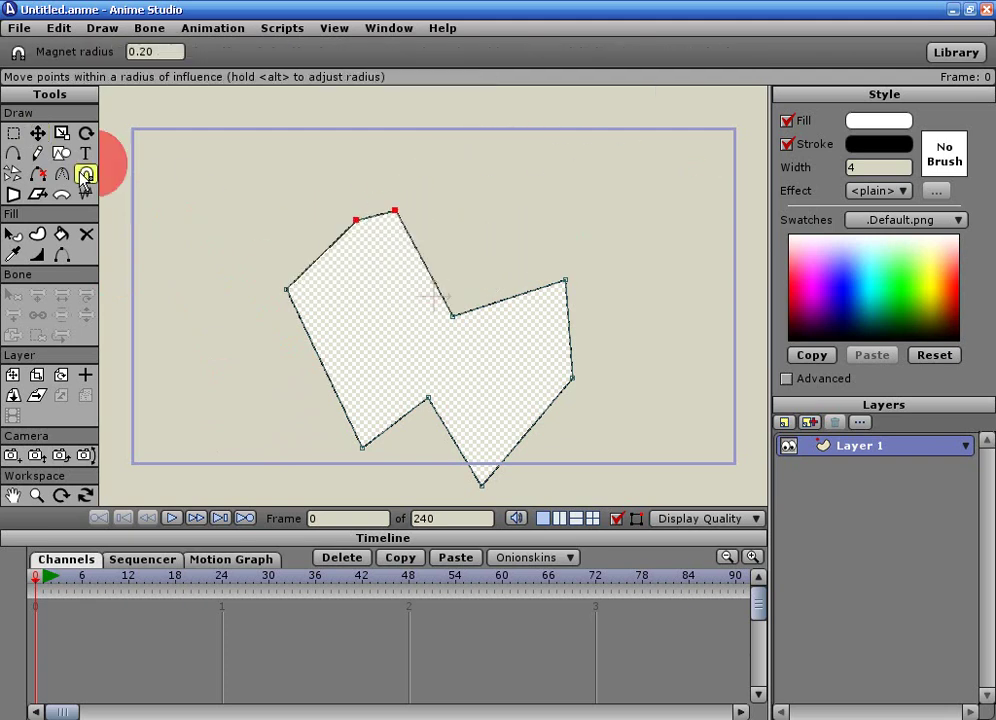
pyautogui.moveTo(295, 300); pyautogui.dragTo(266, 358)
pyautogui.moveTo(367, 447); pyautogui.dragTo(301, 446)
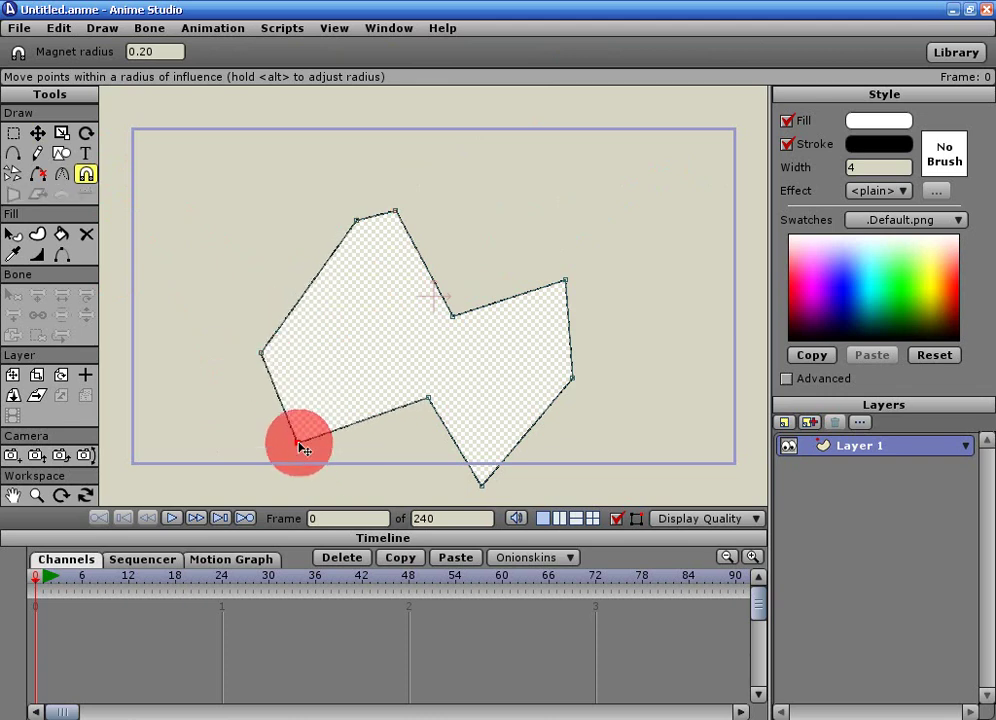
pyautogui.moveTo(425, 405); pyautogui.dragTo(455, 308)
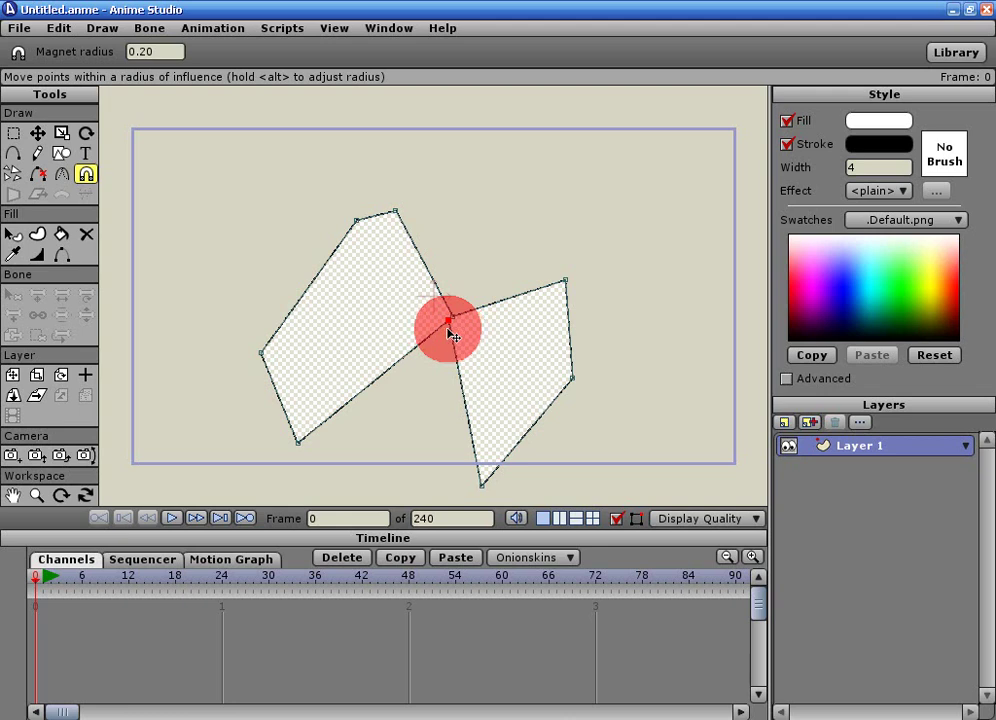
pyautogui.moveTo(304, 338); pyautogui.dragTo(323, 318)
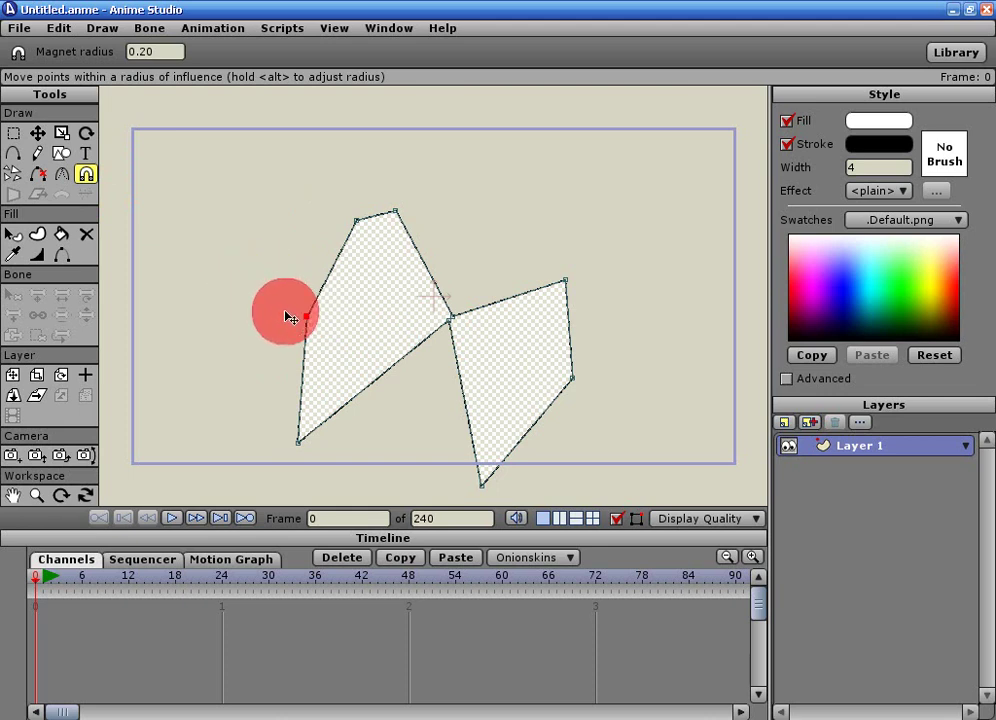
# Pull the two upper points rightward with the magnet, gather the lower right points together and stretch them toward the canvas's upper right.
pyautogui.moveTo(414, 220); pyautogui.dragTo(540, 276)
pyautogui.click(575, 333)
pyautogui.moveTo(571, 396); pyautogui.dragTo(468, 517)
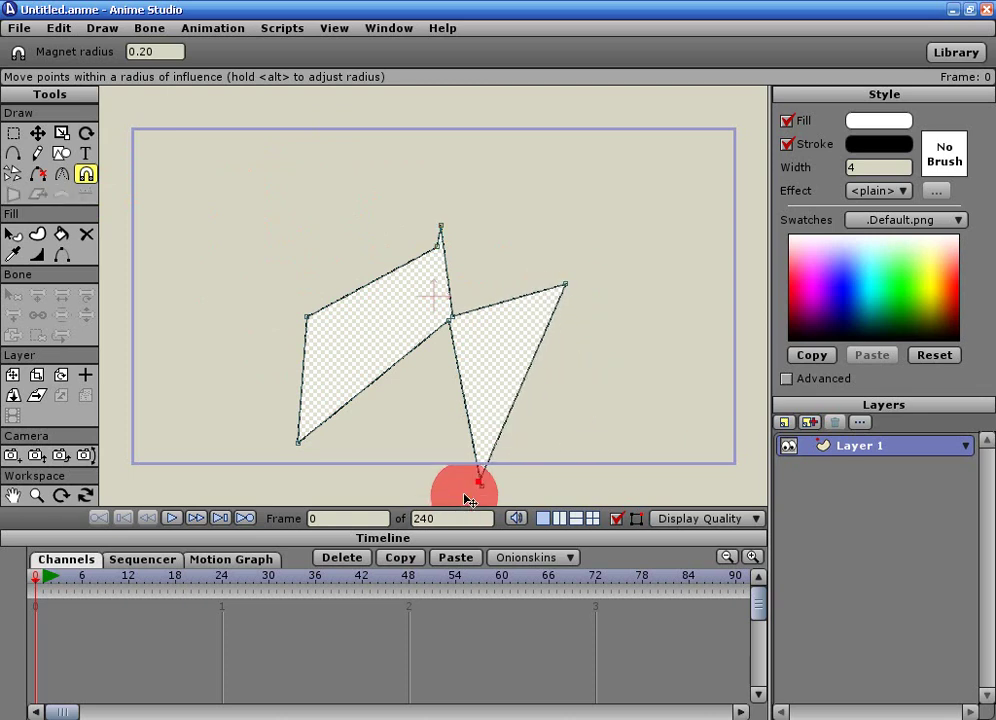
pyautogui.moveTo(474, 472); pyautogui.dragTo(687, 160)
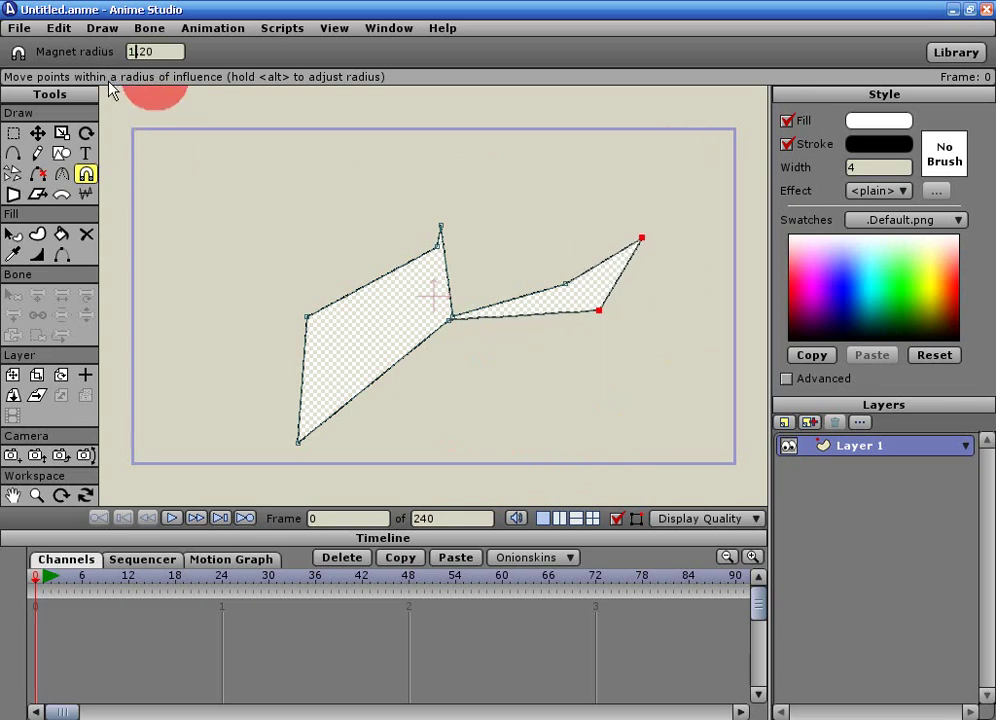
# Set the magnet radius to 1.20 and distort the whole shape with it, also moving points rightward with Translate Points.
pyautogui.moveTo(284, 260)
pyautogui.mouseDown()
pyautogui.moveTo(378, 333)
pyautogui.moveTo(529, 202)
pyautogui.moveTo(316, 246)
pyautogui.moveTo(627, 256)
pyautogui.moveTo(269, 231)
pyautogui.moveTo(351, 400)
pyautogui.moveTo(566, 353)
pyautogui.moveTo(329, 245)
pyautogui.moveTo(60, 240)
pyautogui.mouseUp()
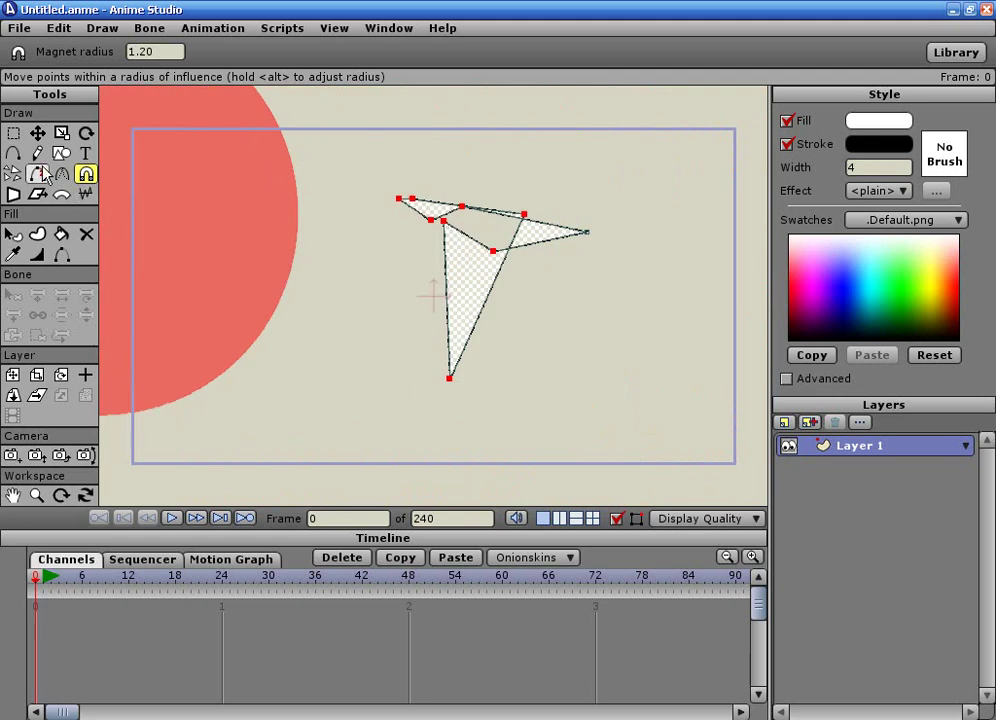
pyautogui.click(37, 153)
pyautogui.click(36, 132)
pyautogui.moveTo(472, 277); pyautogui.dragTo(649, 218)
pyautogui.click(86, 173)
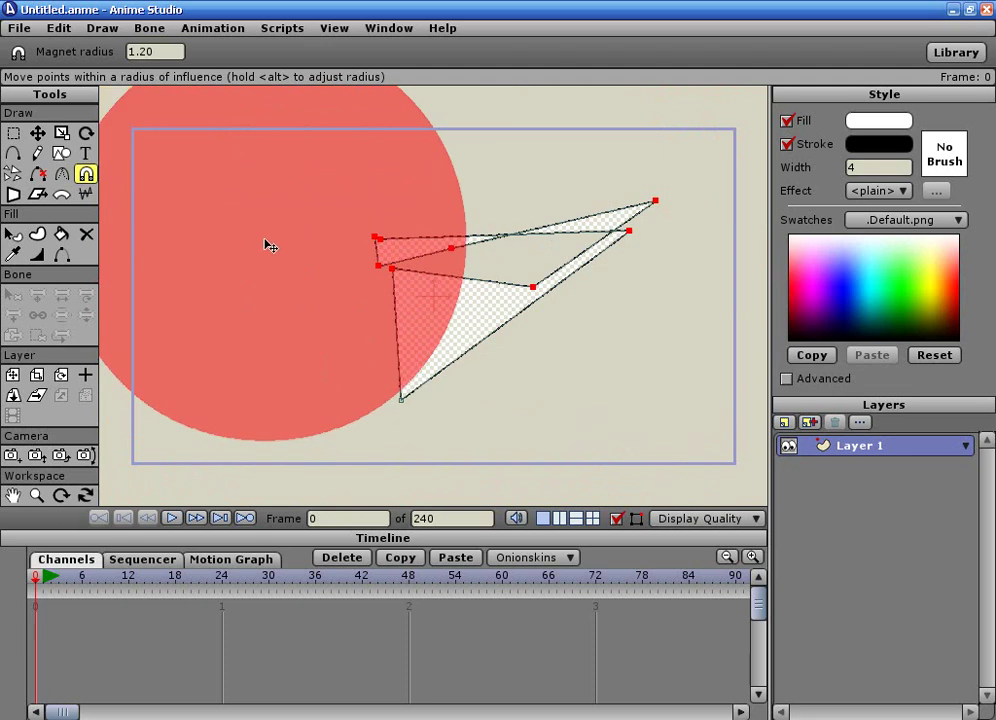